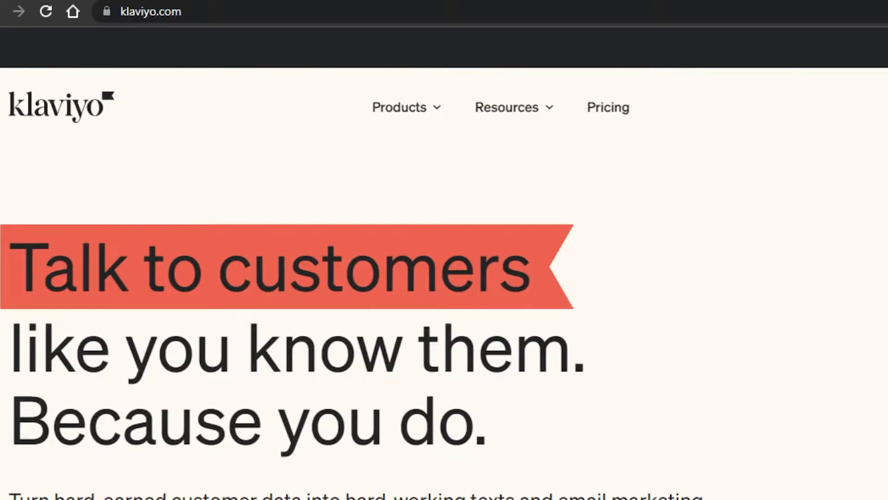
# - Look through the Klaviyo home page, including the personalization, integrations and learning-curve sections
pyautogui.scroll(-10, 444, 277)
pyautogui.scroll(-8, 444, 277)
pyautogui.scroll(14, 444, 278)
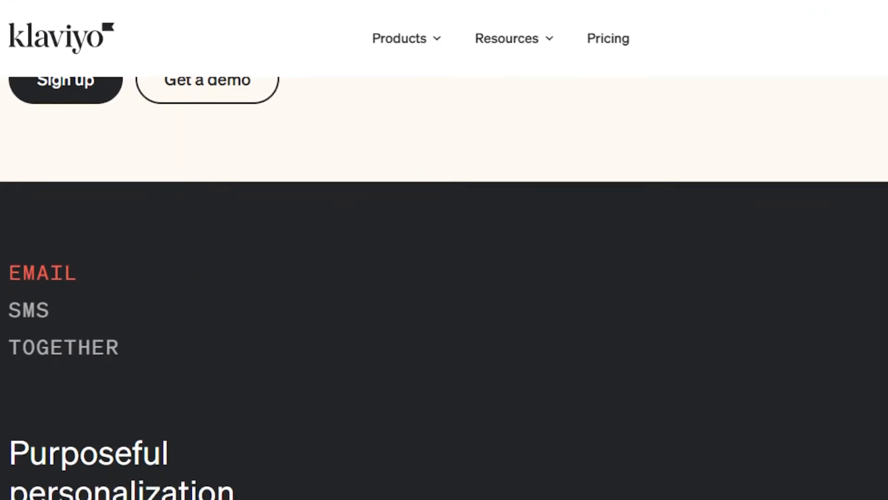
pyautogui.scroll(5, 444, 278)
pyautogui.scroll(-20, 444, 277)
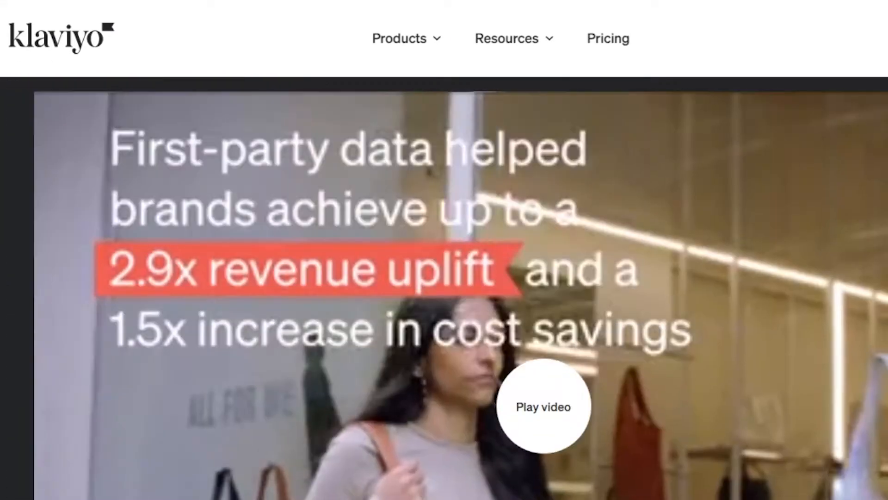
pyautogui.scroll(-15, 444, 278)
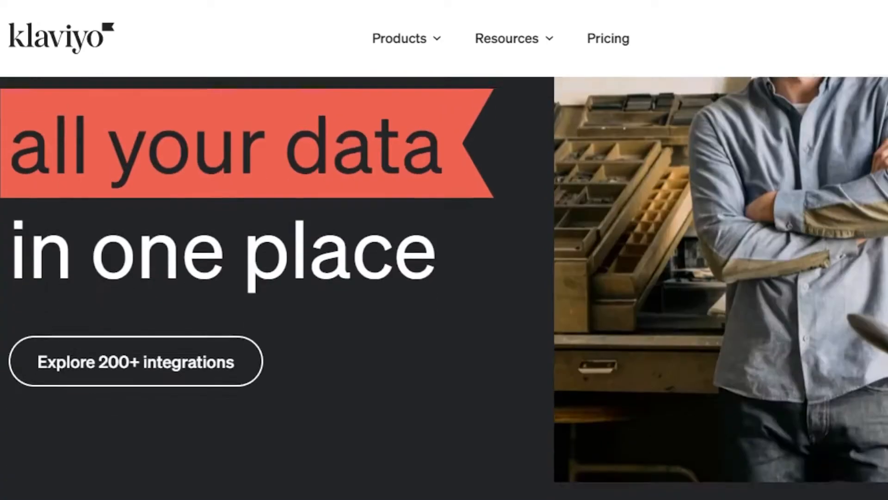
pyautogui.scroll(-15, 444, 277)
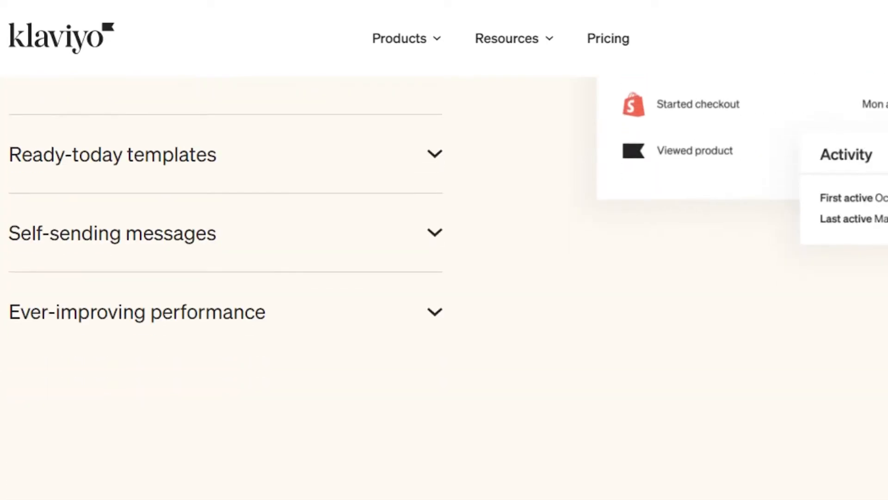
pyautogui.scroll(15, 444, 277)
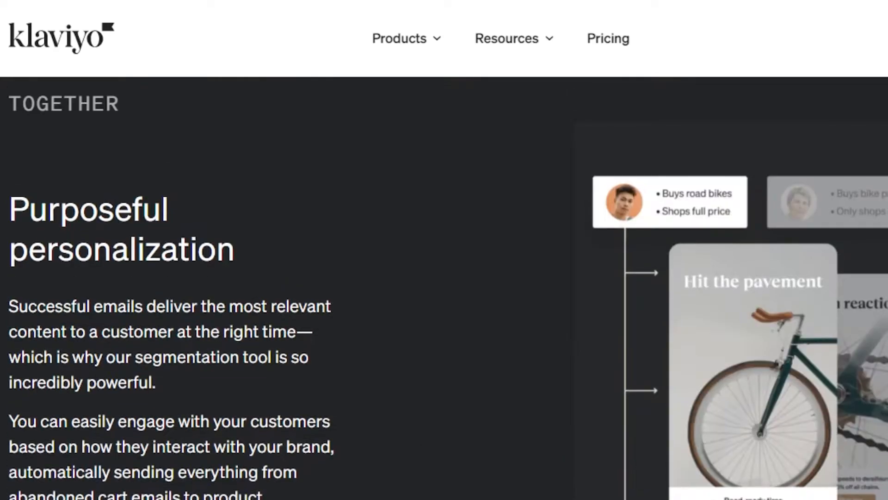
pyautogui.scroll(10, 444, 278)
pyautogui.scroll(-10, 444, 277)
pyautogui.scroll(-15, 444, 278)
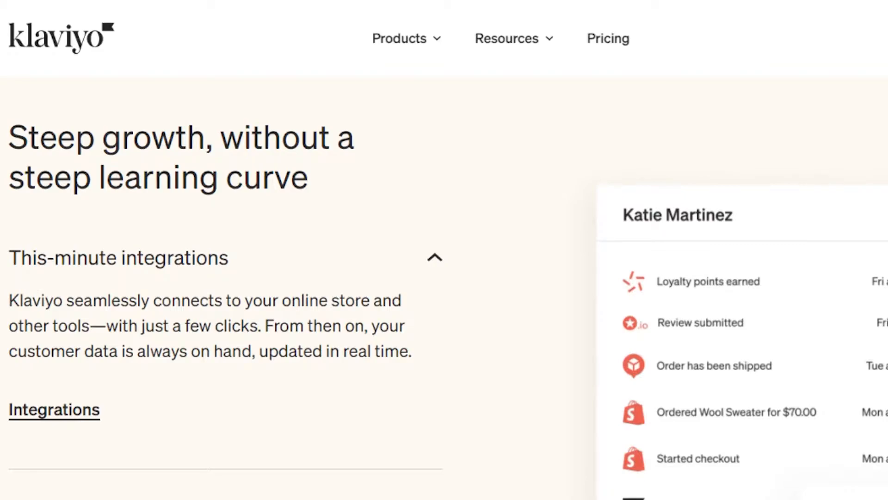
pyautogui.scroll(15, 444, 277)
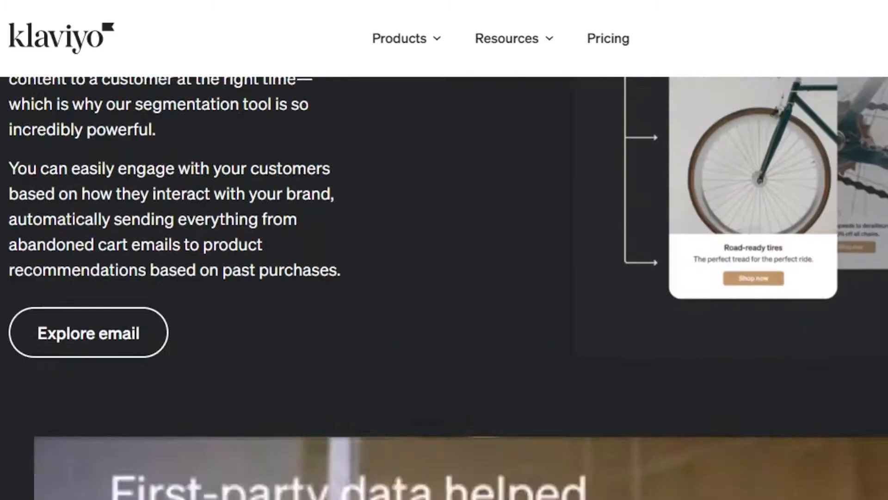
pyautogui.scroll(10, 444, 277)
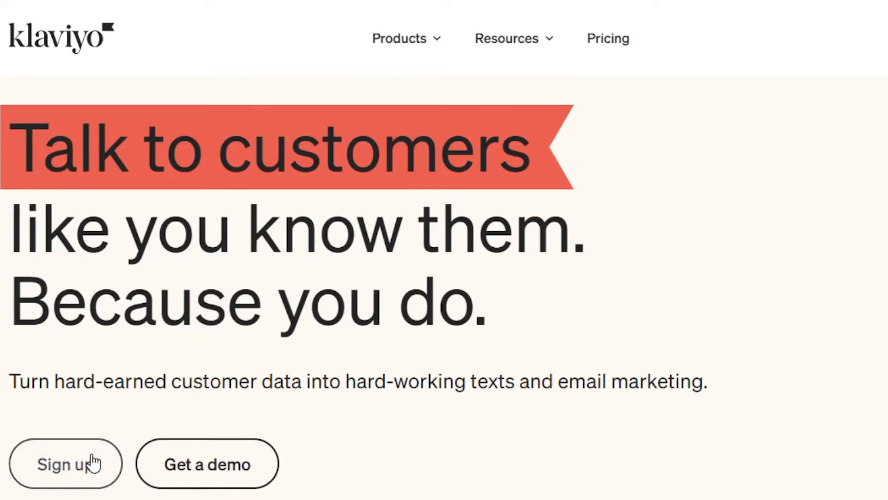
# - Open the sign-up form and review its account fields, consent options and account creation section
pyautogui.click(76, 454)
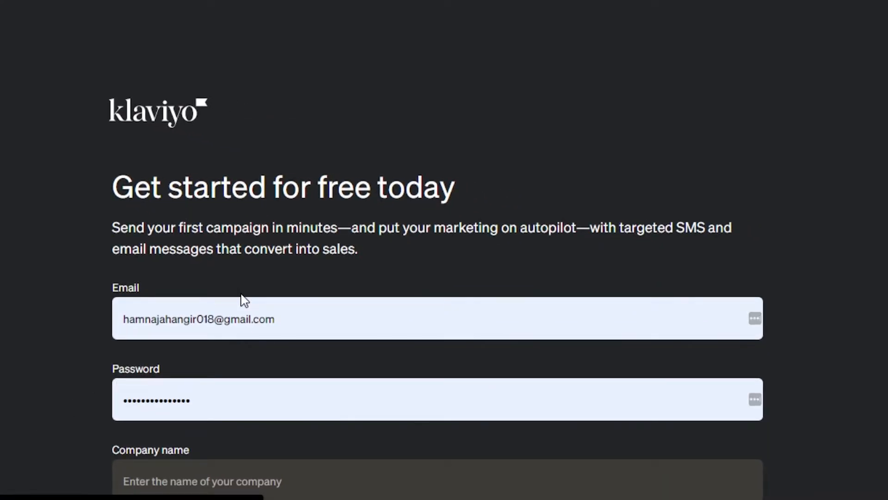
pyautogui.scroll(-2, 571, 248)
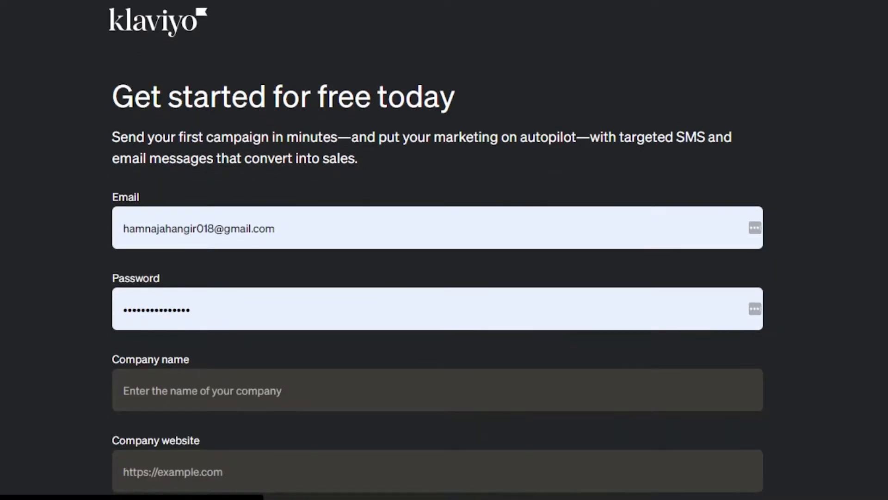
pyautogui.scroll(-3, 438, 250)
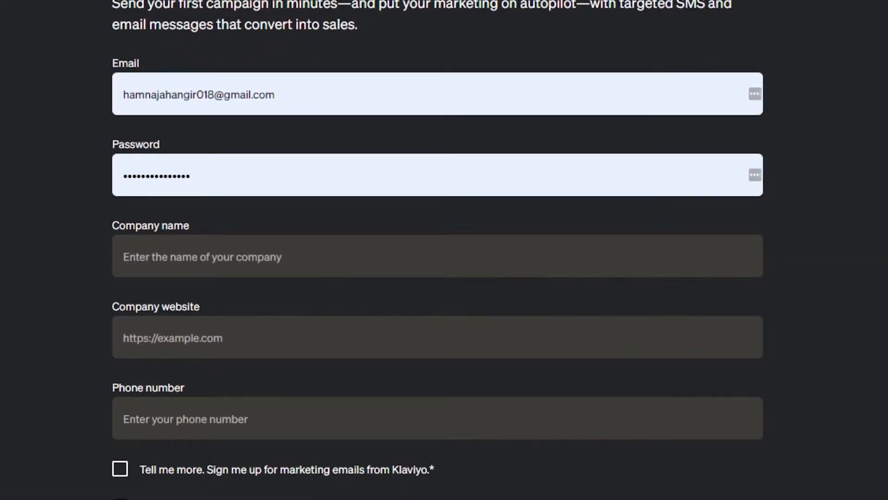
pyautogui.scroll(-2, 438, 250)
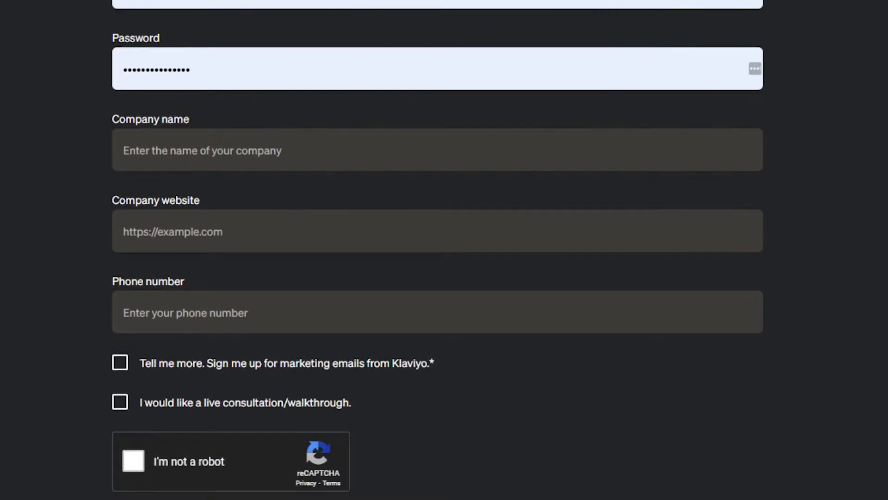
pyautogui.scroll(-2, 438, 250)
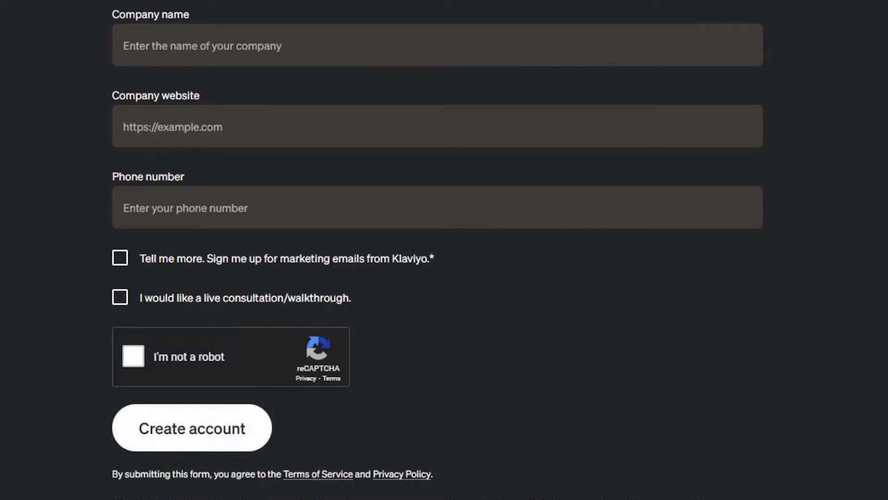
pyautogui.scroll(8, 523, 398)
pyautogui.scroll(1, 542, 69)
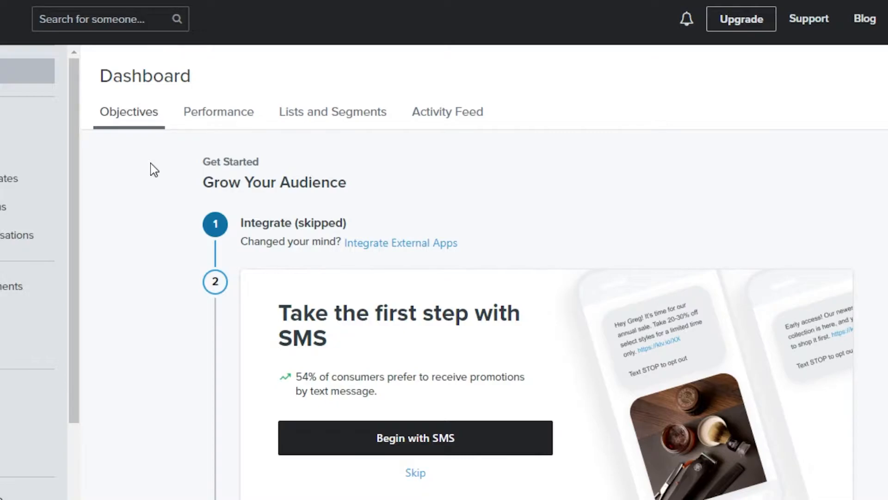
pyautogui.moveTo(79, 253); pyautogui.dragTo(84, 155)
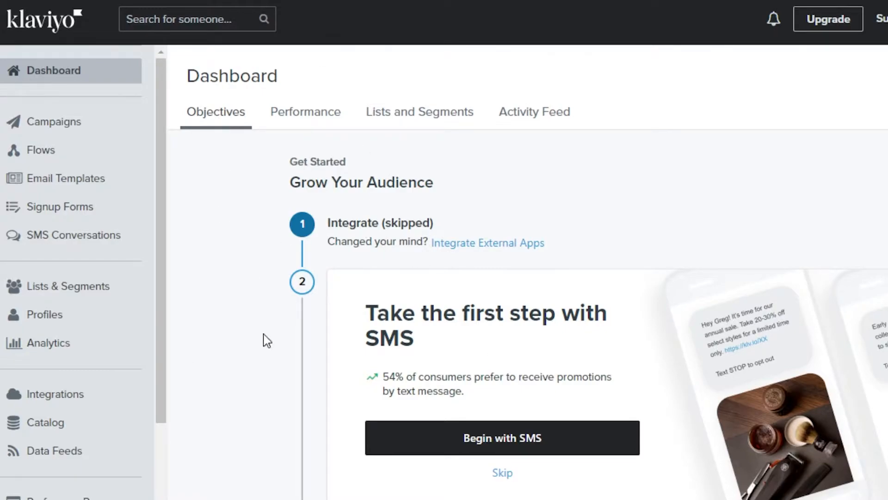
pyautogui.moveTo(163, 215); pyautogui.dragTo(153, 116)
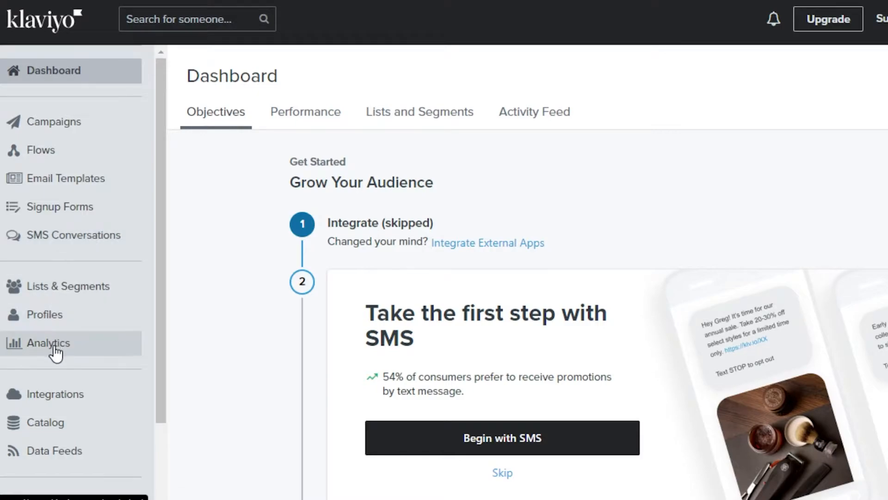
pyautogui.moveTo(164, 228); pyautogui.dragTo(189, 203)
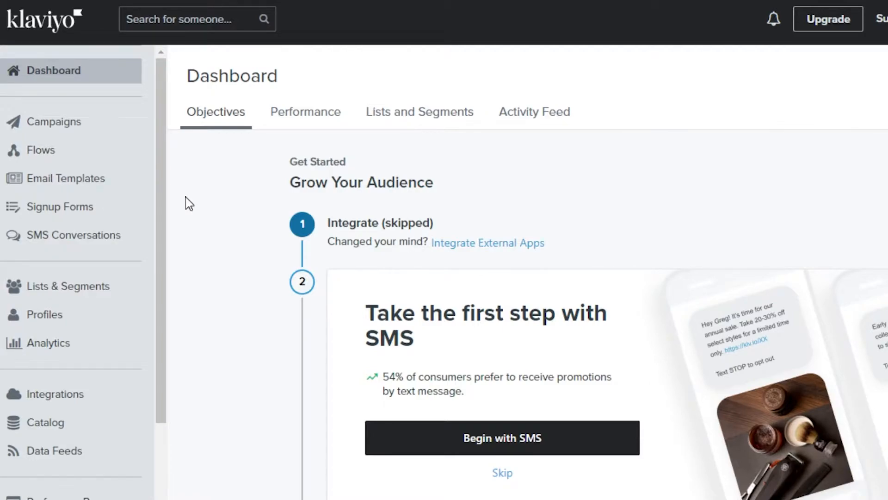
# - Open the Email Templates page and look through the available newsletter templates
pyautogui.click(69, 181)
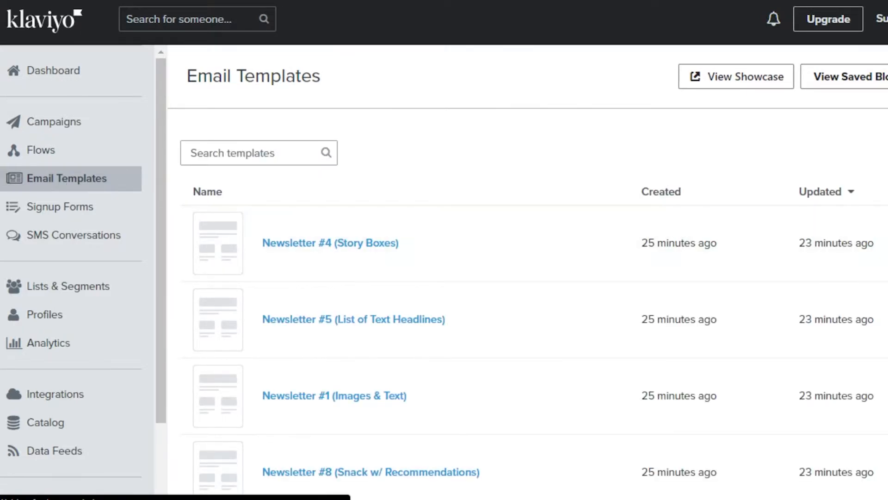
pyautogui.scroll(-8, 527, 278)
pyautogui.scroll(7, 527, 277)
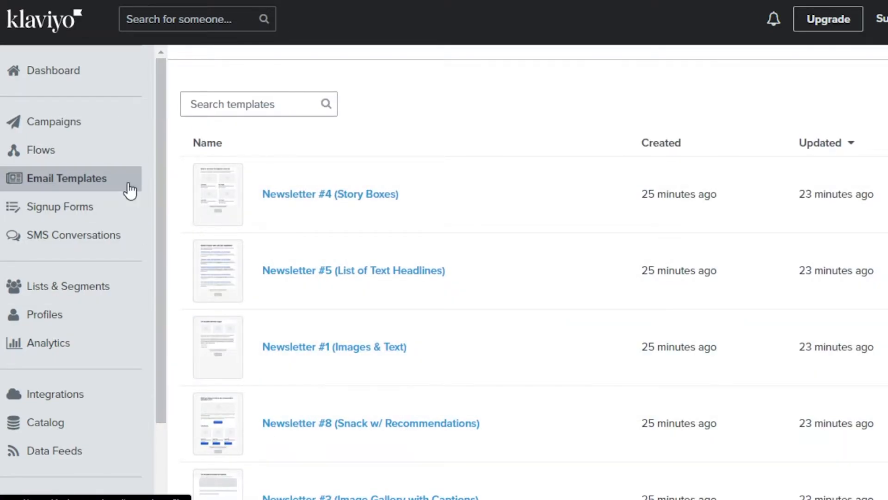
# - Create a new campaign of type Email from the Campaigns page
pyautogui.click(33, 132)
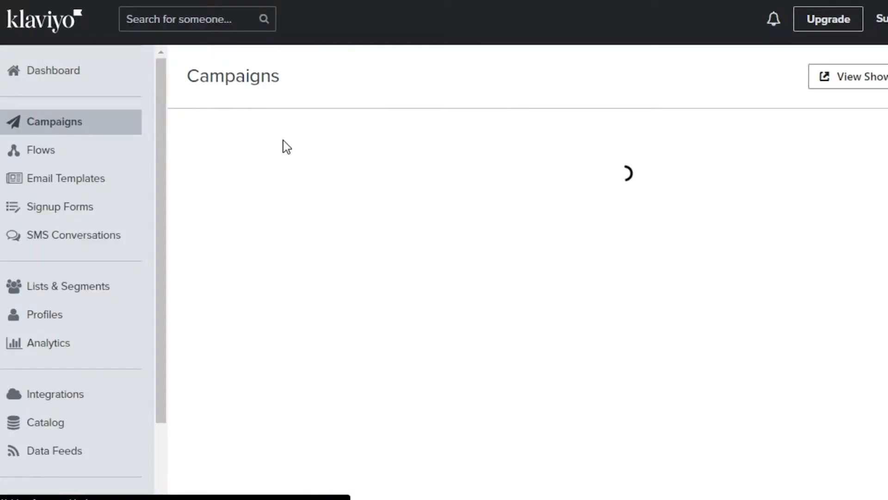
pyautogui.moveTo(161, 225); pyautogui.dragTo(193, 123)
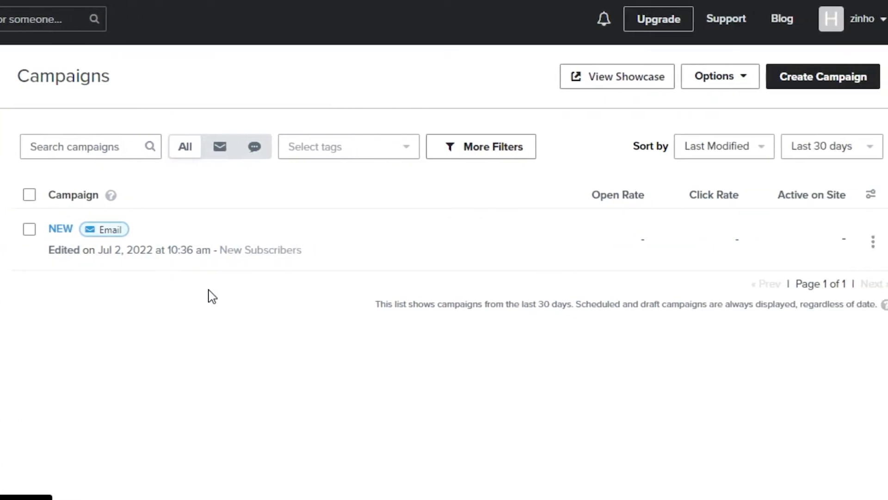
pyautogui.click(818, 78)
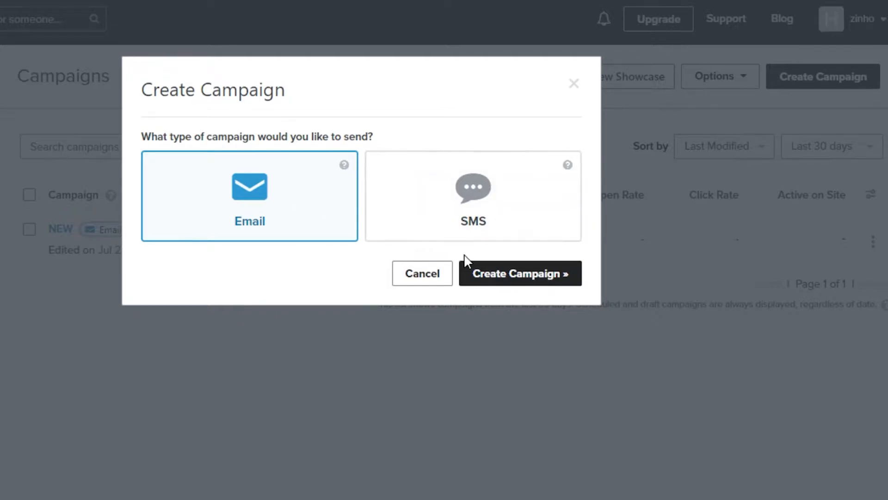
pyautogui.click(517, 278)
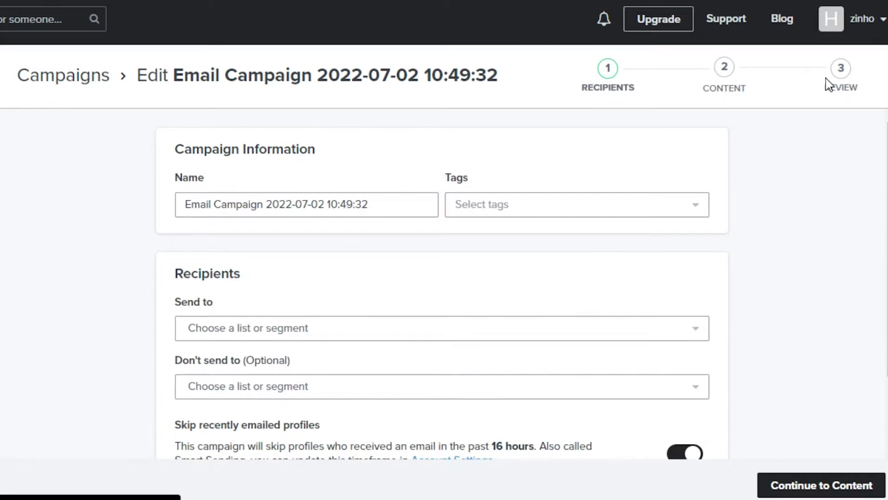
# - Replace the new campaign's default name with "Test"
pyautogui.scroll(-3, 765, 178)
pyautogui.scroll(3, 765, 178)
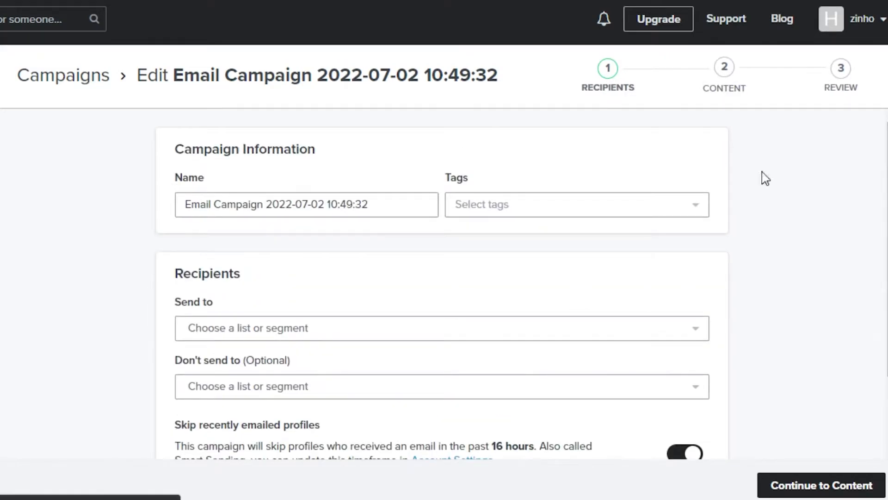
pyautogui.click(389, 206)
pyautogui.press('BackSpace')
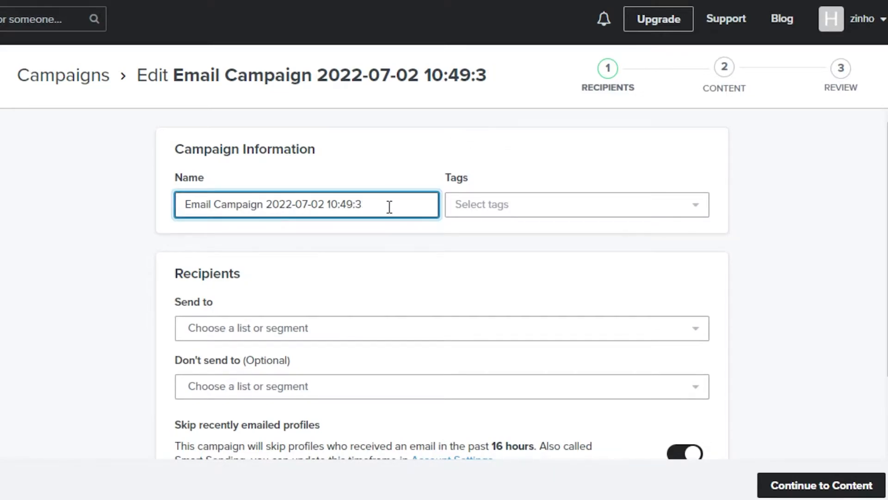
pyautogui.hotkey('ctrl', 'a')
pyautogui.press('BackSpace')
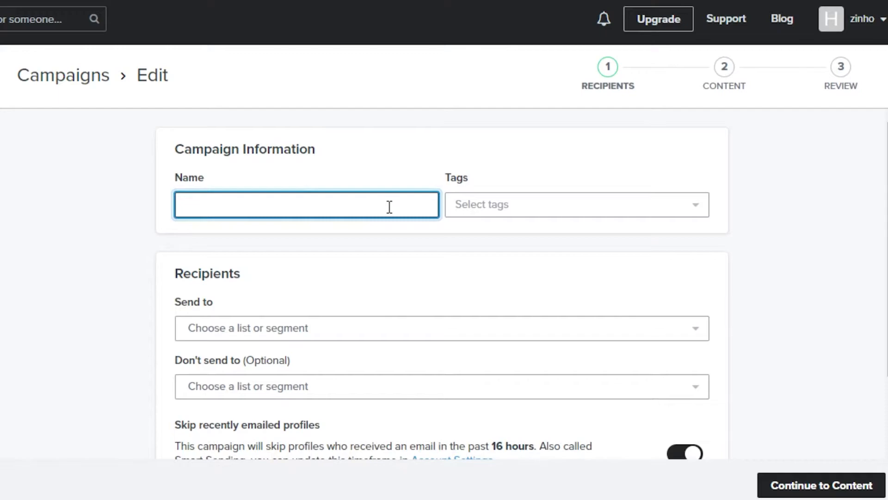
pyautogui.write('Test')
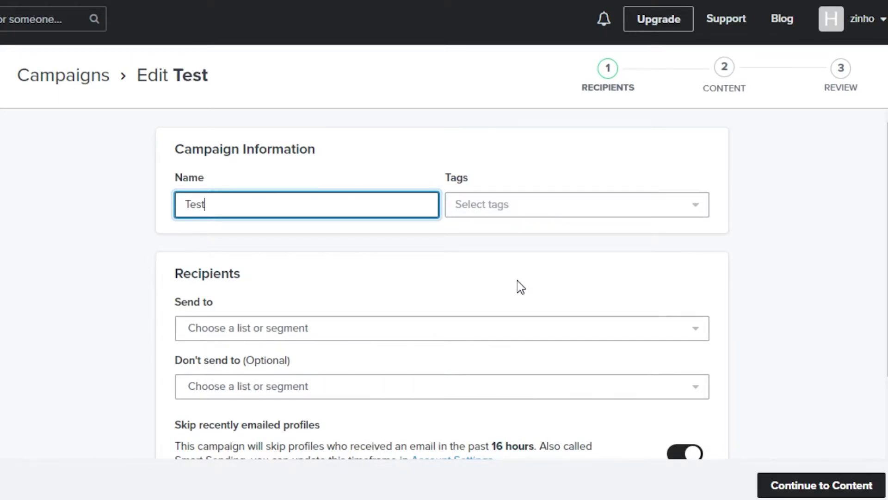
# - Set the campaign's Send to recipients to the New Subscribers list
pyautogui.scroll(-3, 517, 280)
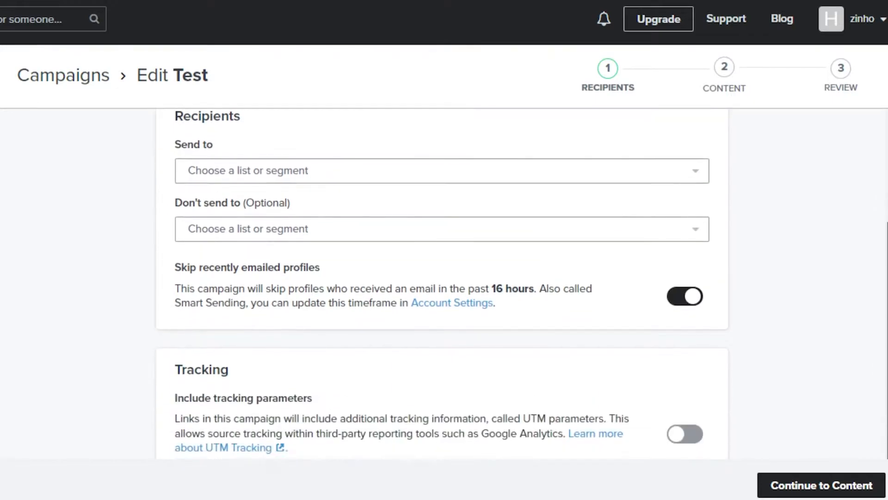
pyautogui.scroll(3, 392, 270)
pyautogui.scroll(-1, 392, 269)
pyautogui.click(345, 274)
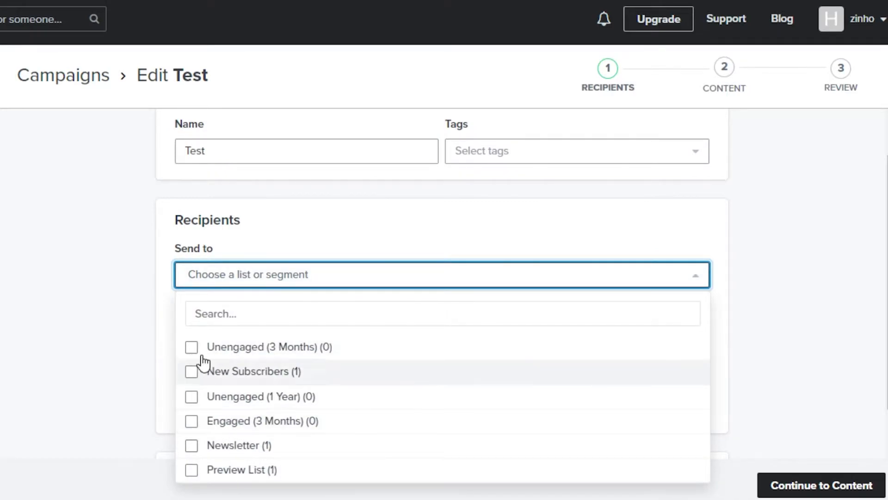
pyautogui.click(191, 371)
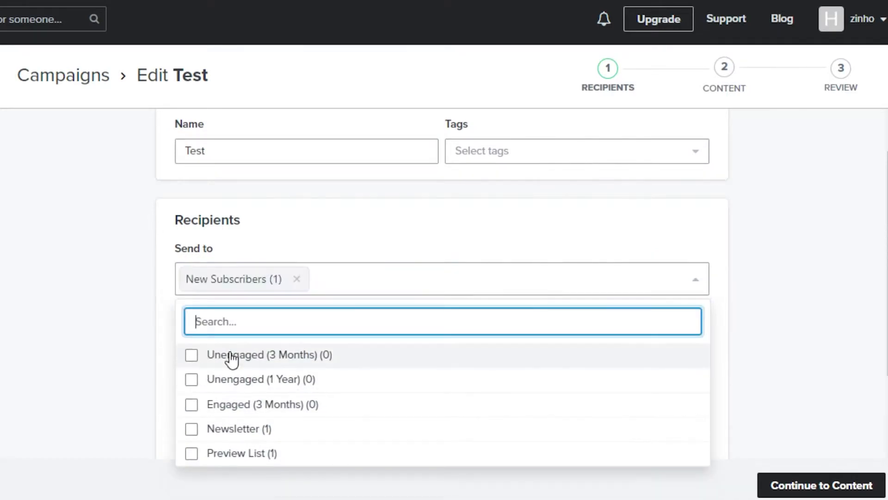
pyautogui.press('Escape')
pyautogui.moveTo(887, 261); pyautogui.dragTo(887, 296)
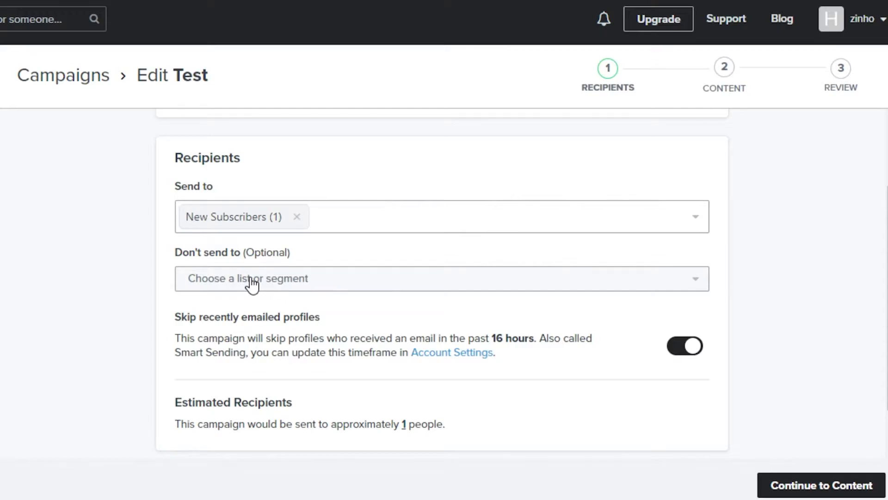
# - Look over the remaining recipient and tracking settings and continue to the campaign's content stage
pyautogui.scroll(-3, 879, 393)
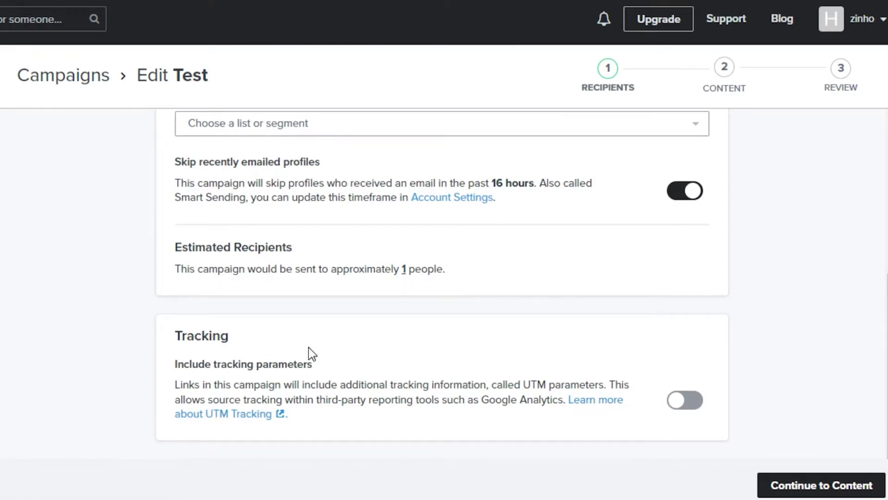
pyautogui.moveTo(887, 393); pyautogui.dragTo(887, 241)
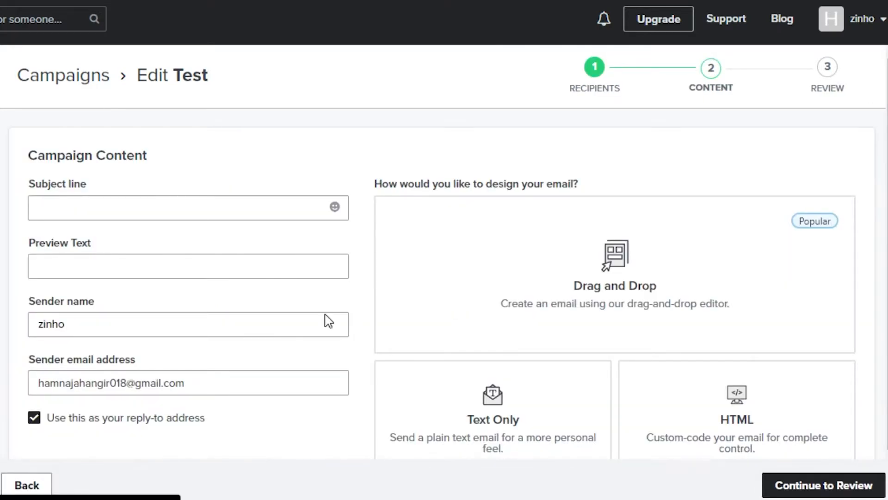
pyautogui.moveTo(887, 278); pyautogui.dragTo(887, 325)
pyautogui.scroll(1, 349, 134)
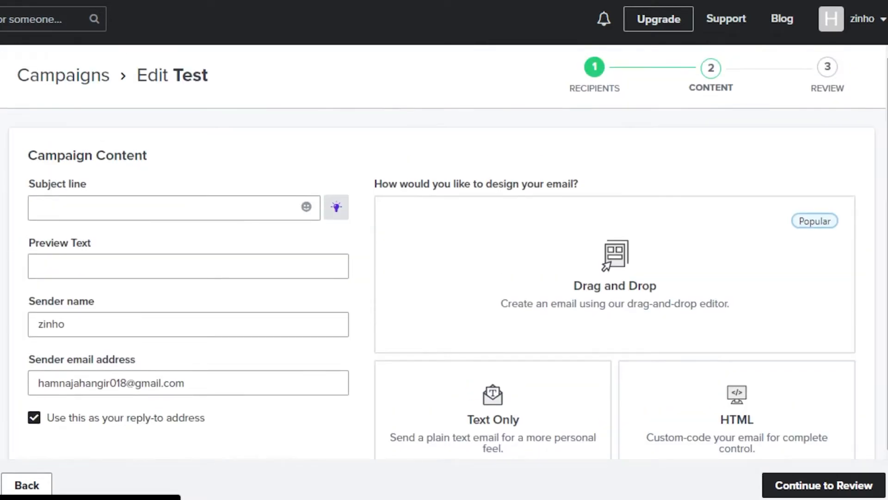
# - Set the campaign's subject line to "Test" and its preview text to "new test email"
pyautogui.click(134, 205)
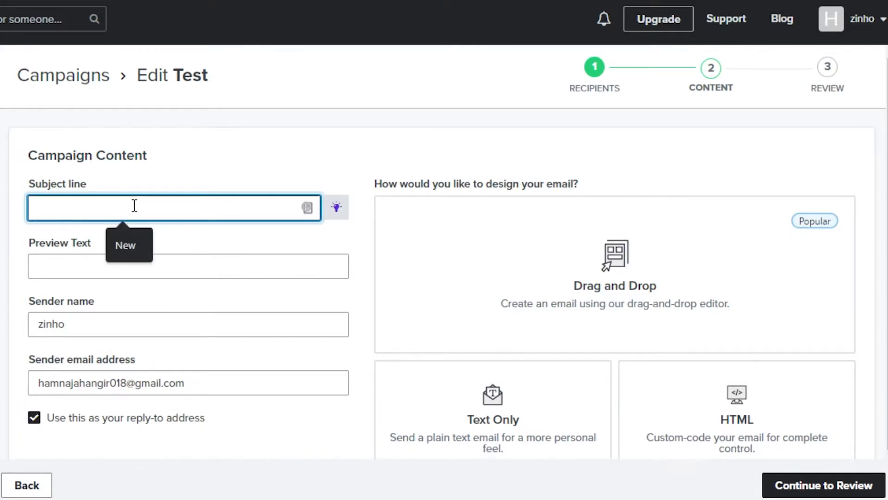
pyautogui.write('Test')
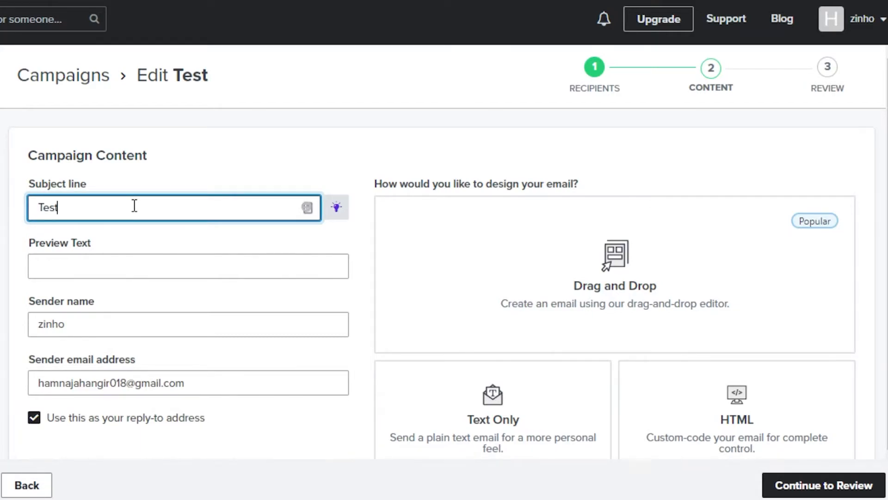
pyautogui.click(115, 259)
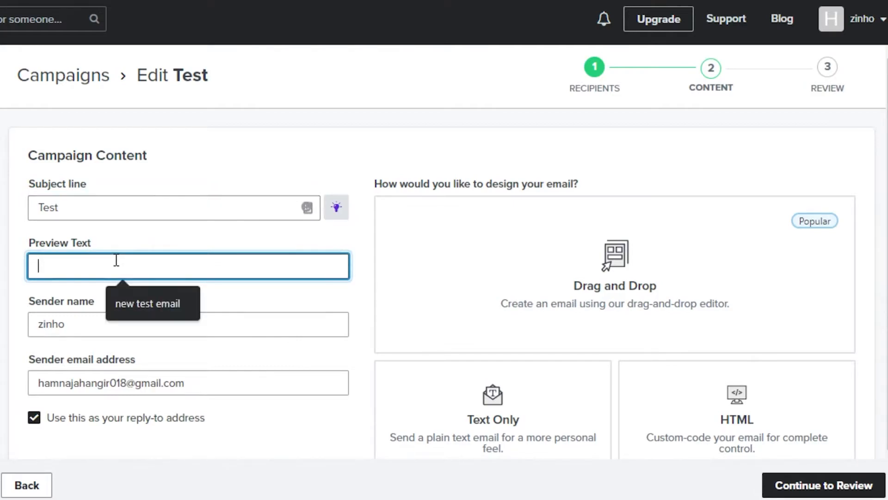
pyautogui.click(144, 306)
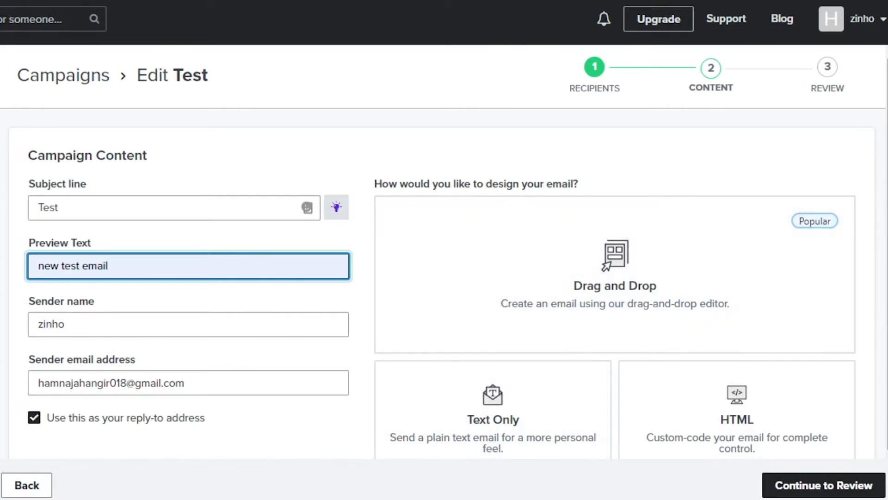
# - Choose the Drag and Drop design option for the email and look through the themed template library
pyautogui.scroll(-1, 601, 278)
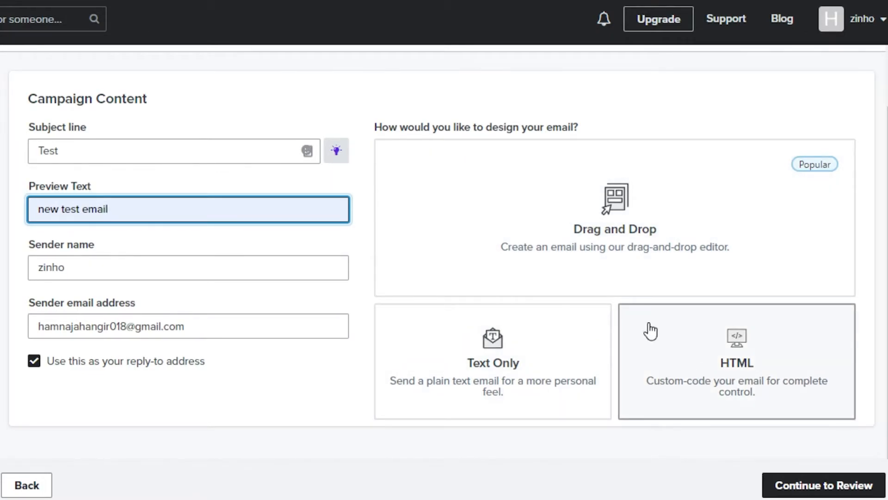
pyautogui.click(581, 283)
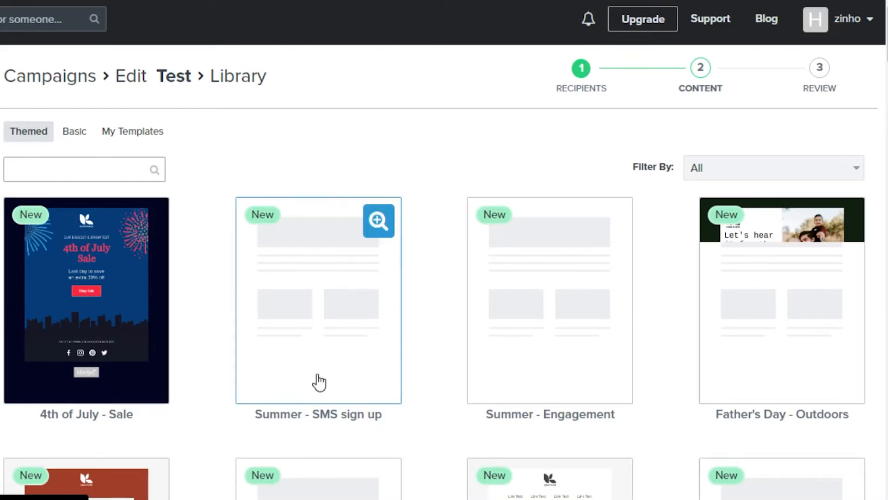
pyautogui.scroll(-20, 840, 287)
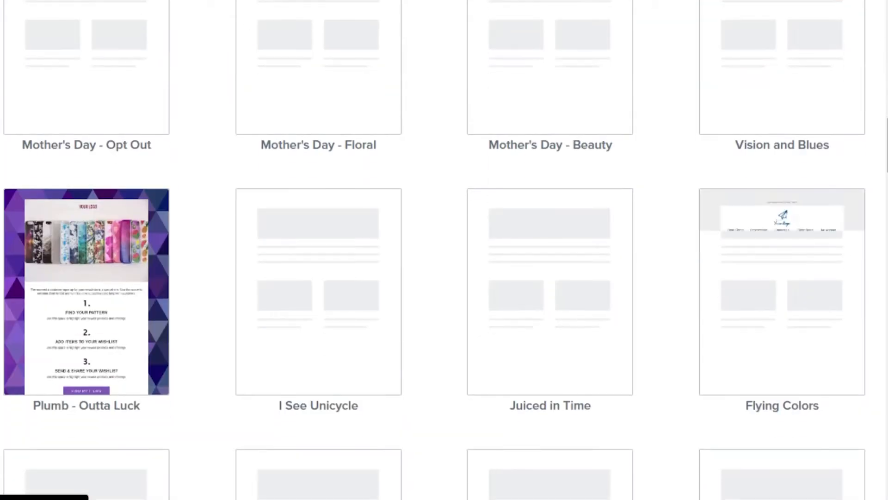
pyautogui.scroll(-20, 444, 232)
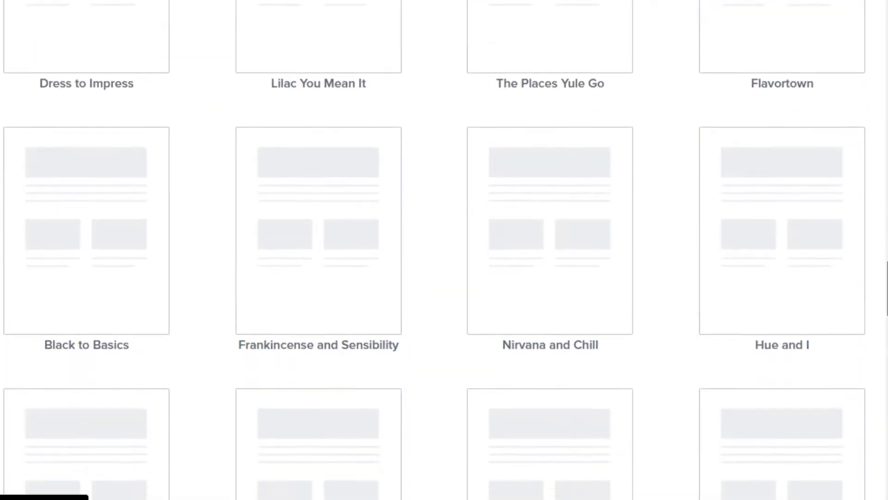
pyautogui.scroll(20, 444, 250)
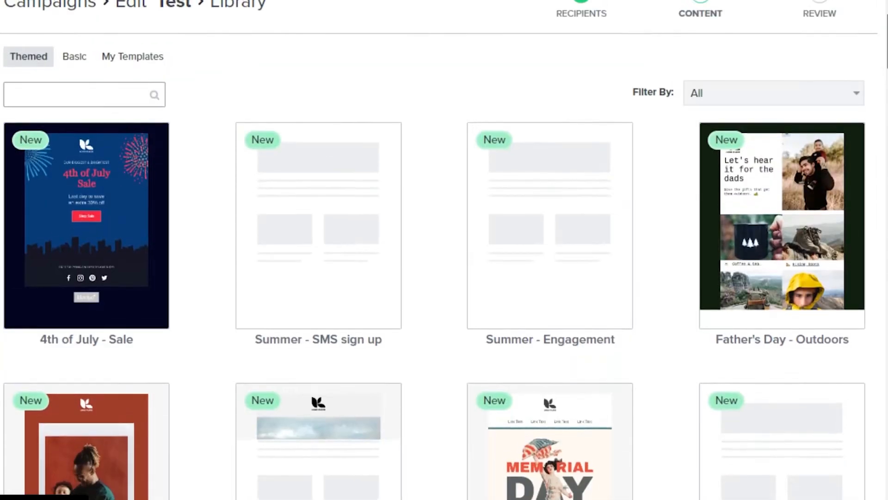
pyautogui.scroll(-2, 331, 123)
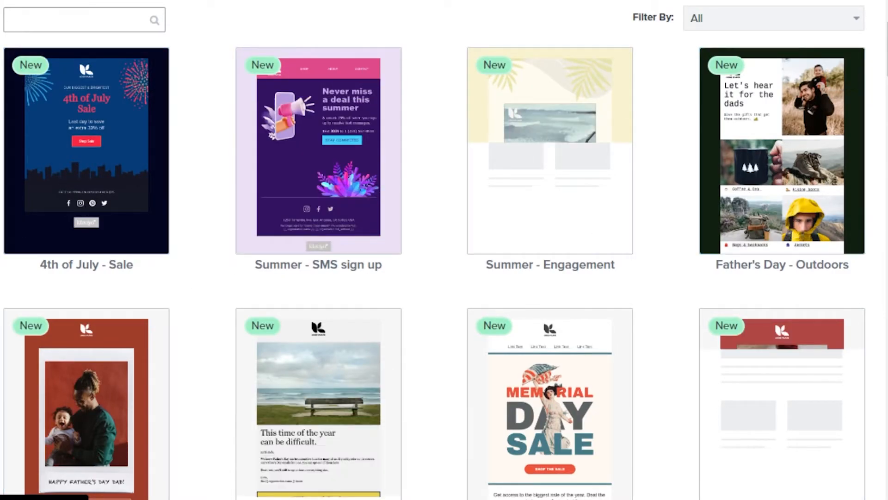
pyautogui.scroll(-5, 435, 250)
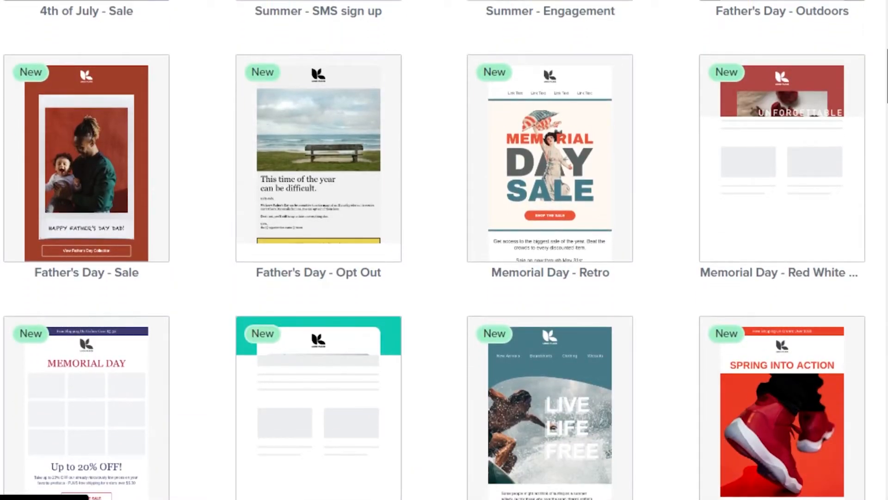
pyautogui.scroll(4, 435, 250)
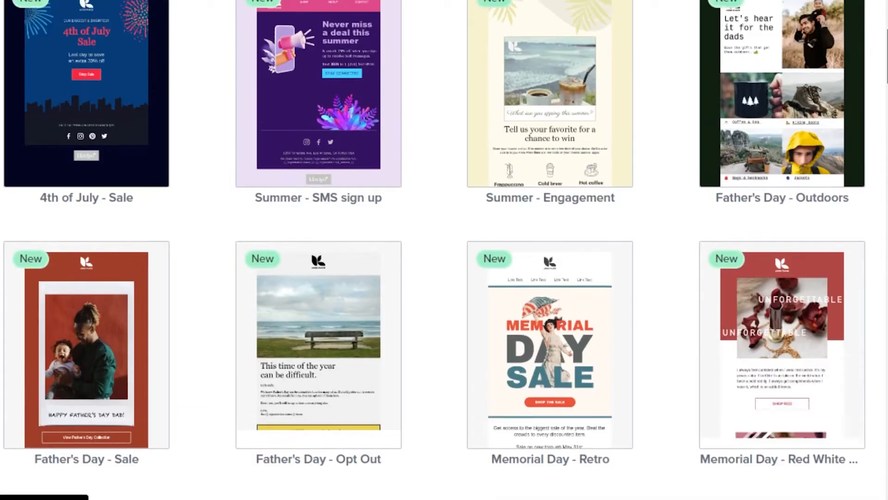
pyautogui.scroll(-8, 852, 124)
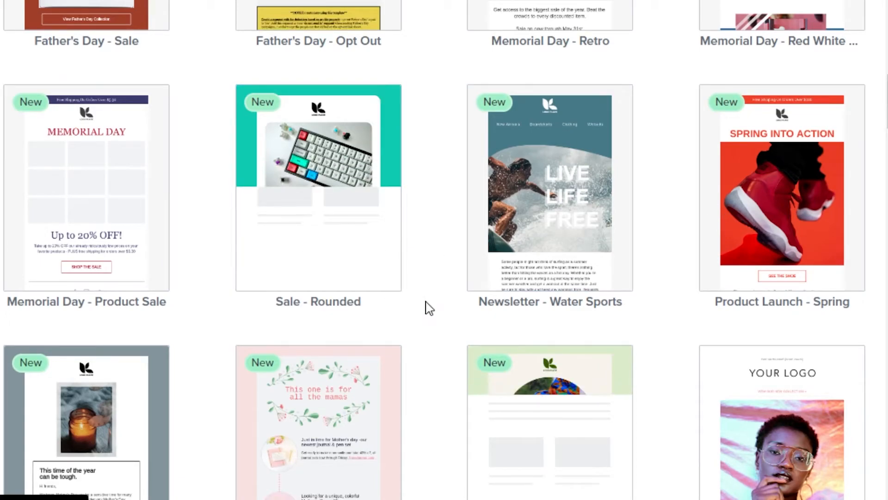
pyautogui.scroll(-8, 330, 277)
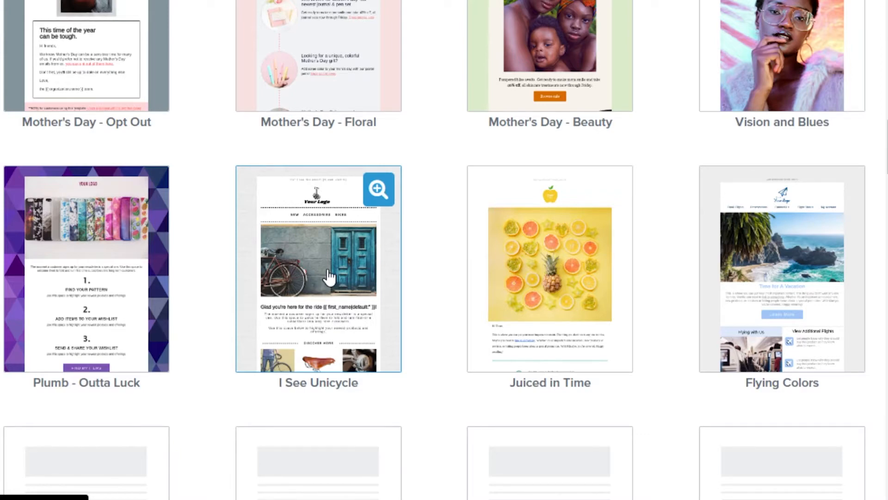
# - Apply the I See Unicycle template to the email and look through its layout from header to purchase button
pyautogui.click(298, 306)
pyautogui.scroll(-12, 548, 277)
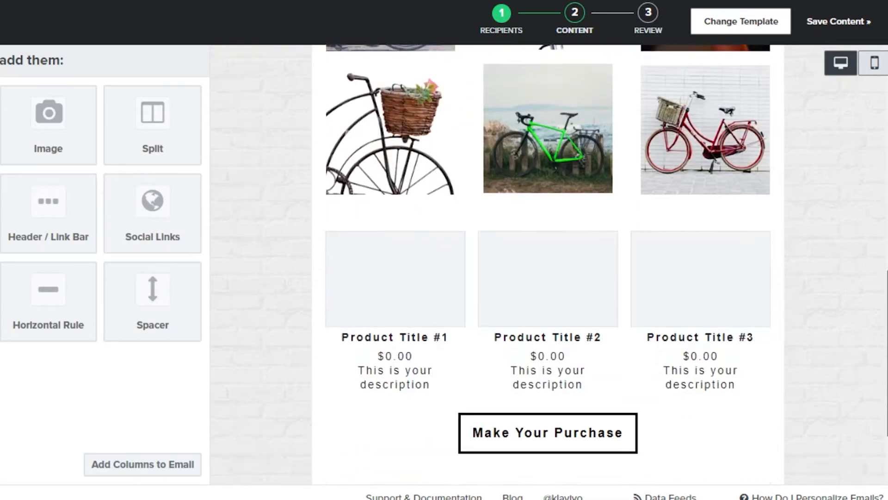
pyautogui.scroll(10, 548, 264)
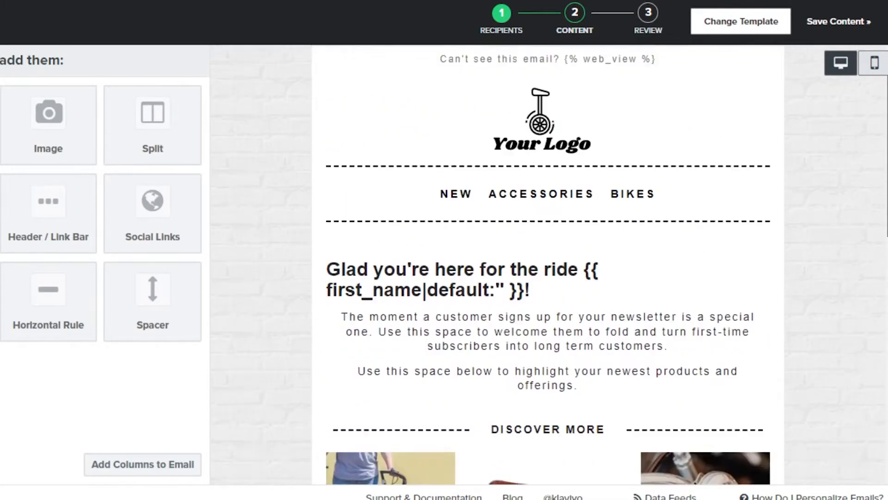
pyautogui.scroll(-5, 548, 263)
pyautogui.scroll(6, 548, 264)
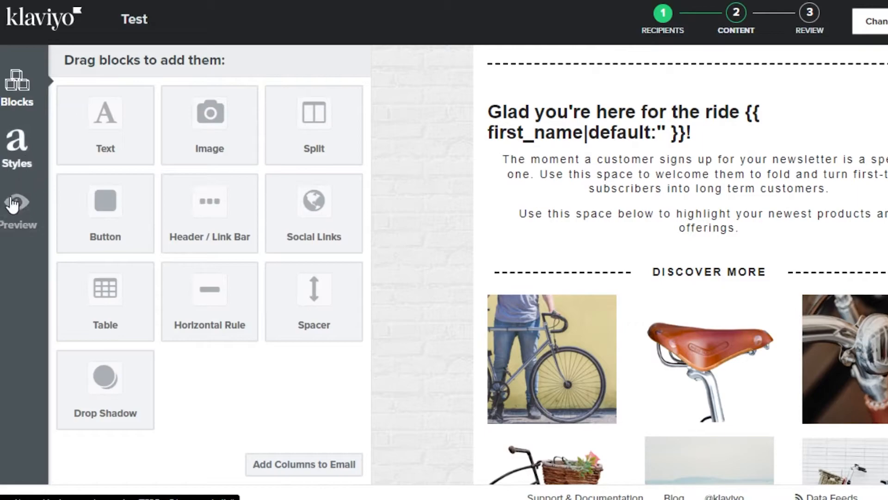
pyautogui.scroll(4, 592, 370)
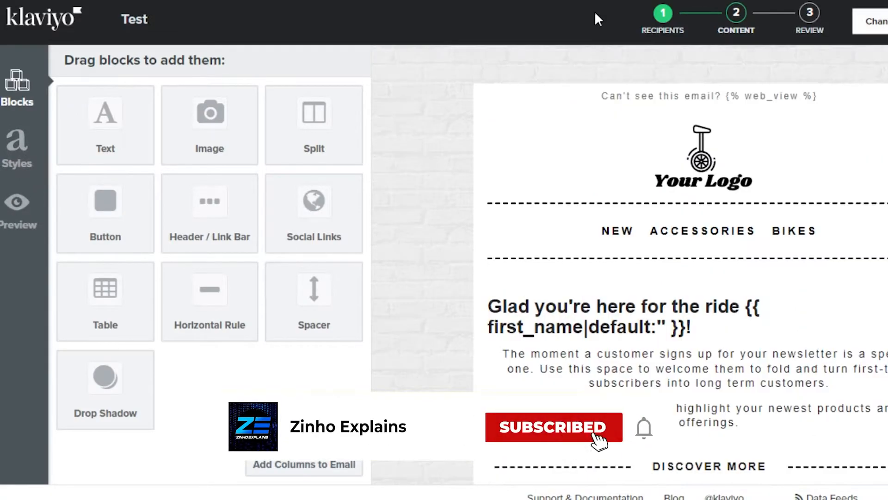
pyautogui.scroll(-1, 579, 127)
pyautogui.scroll(-10, 579, 127)
pyautogui.scroll(-2, 761, 108)
pyautogui.scroll(12, 761, 107)
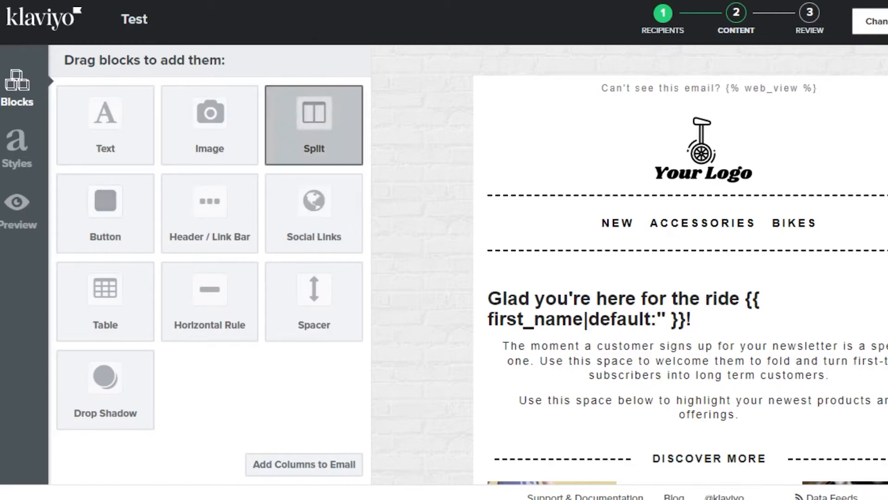
pyautogui.rightClick(640, 97)
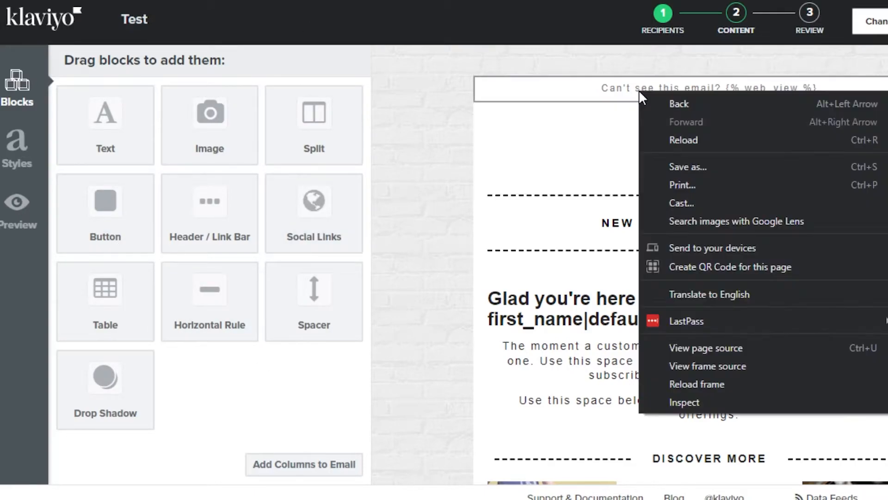
pyautogui.click(570, 90)
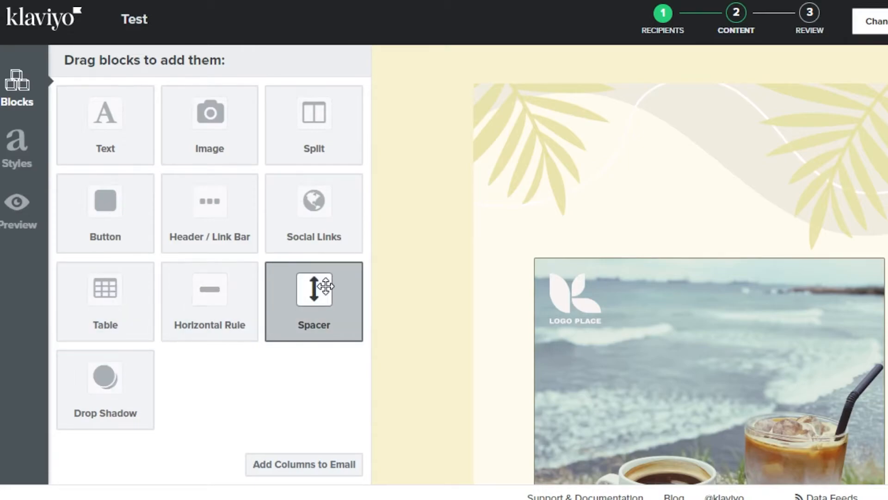
# - Add a text block above the leaf header image of the summer template and replace its placeholder text with "ZINHO"
pyautogui.scroll(-13, 680, 265)
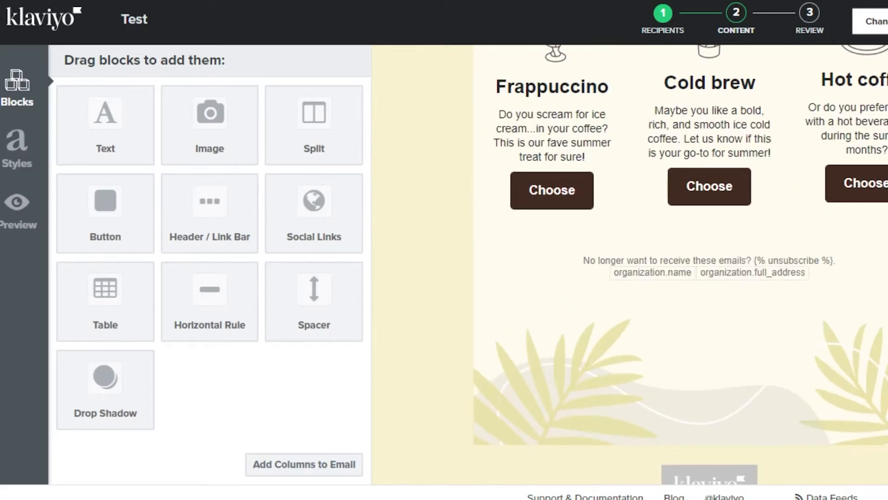
pyautogui.scroll(10, 680, 265)
pyautogui.scroll(4, 680, 265)
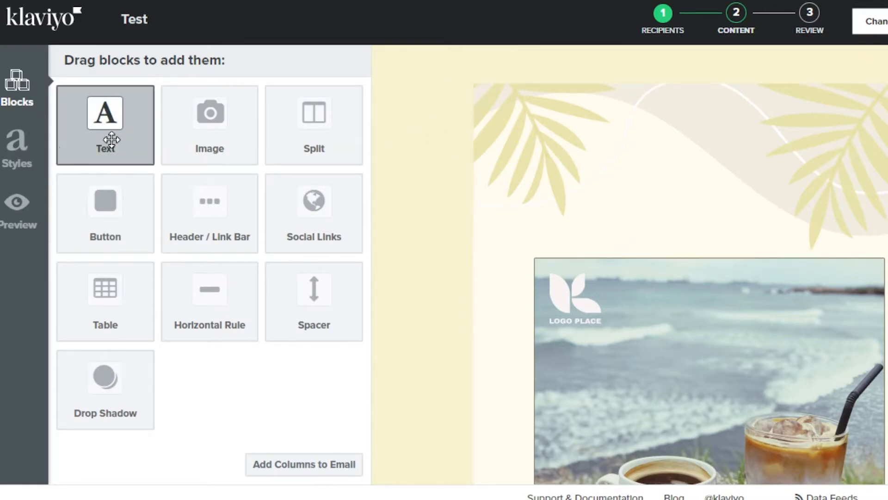
pyautogui.moveTo(126, 112); pyautogui.dragTo(497, 92)
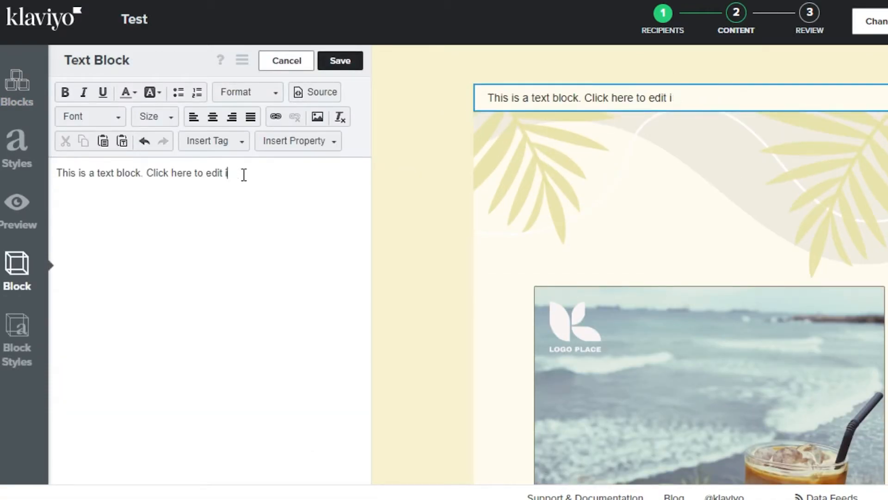
pyautogui.press('BackSpace')
pyautogui.press('BackSpace')
pyautogui.press('BackSpace')
pyautogui.press('BackSpace')
pyautogui.press('BackSpace')
pyautogui.press('BackSpace')
pyautogui.press('BackSpace')
pyautogui.press('BackSpace')
pyautogui.press('BackSpace')
pyautogui.press('BackSpace')
pyautogui.press('BackSpace')
pyautogui.press('BackSpace')
pyautogui.press('BackSpace')
pyautogui.press('BackSpace')
pyautogui.press('BackSpace')
pyautogui.press('BackSpace')
pyautogui.press('BackSpace')
pyautogui.press('BackSpace')
pyautogui.press('BackSpace')
pyautogui.press('BackSpace')
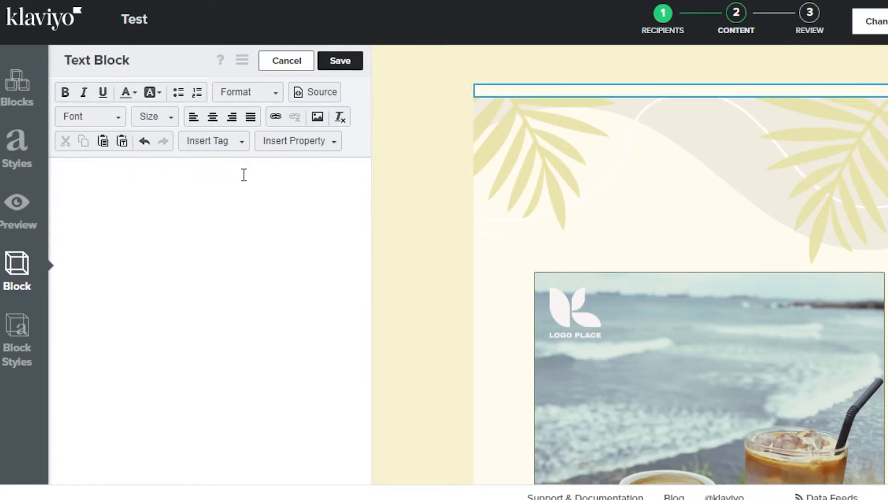
pyautogui.write('ZINHO')
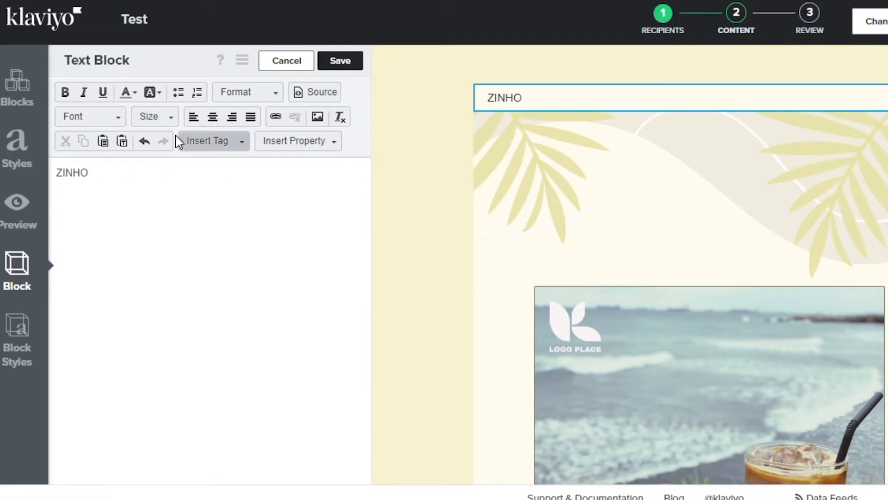
# - Make the ZINHO text bold at font size 22 and save the text block
pyautogui.click(175, 119)
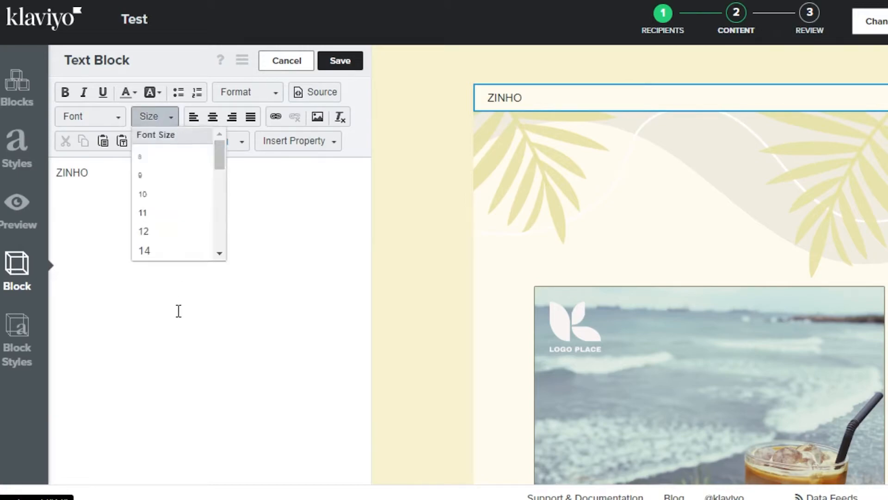
pyautogui.moveTo(219, 159); pyautogui.dragTo(218, 213)
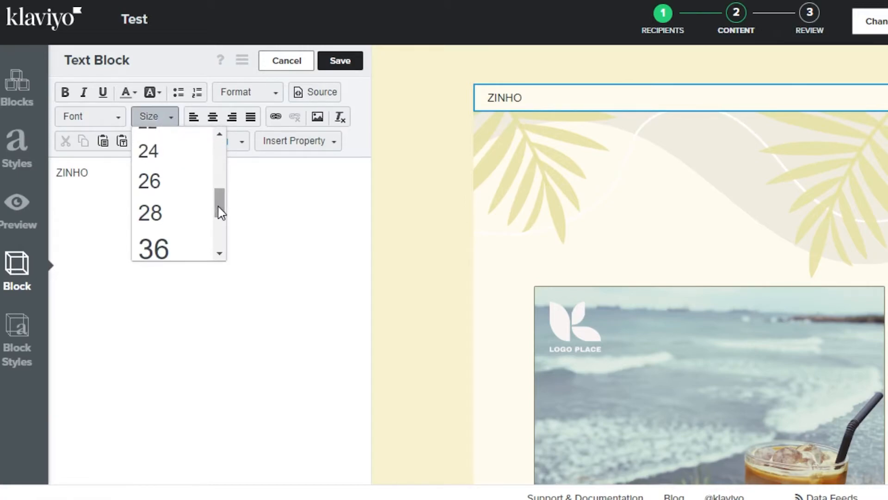
pyautogui.click(162, 152)
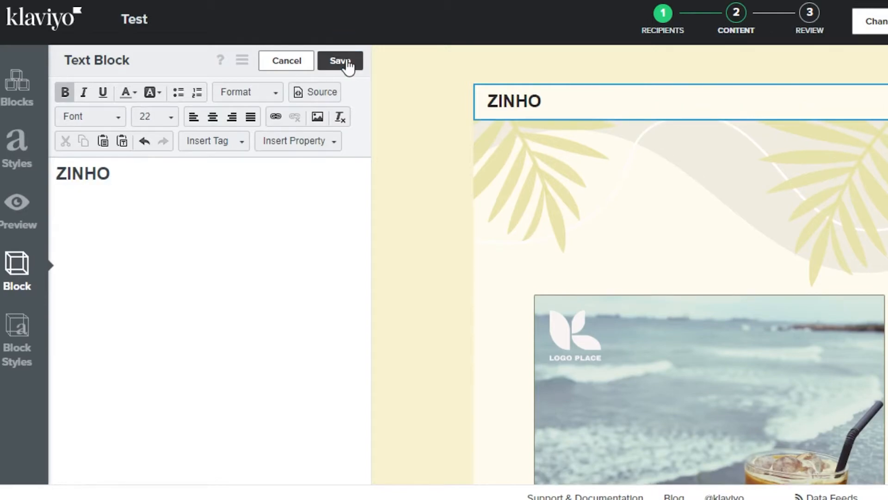
pyautogui.click(346, 65)
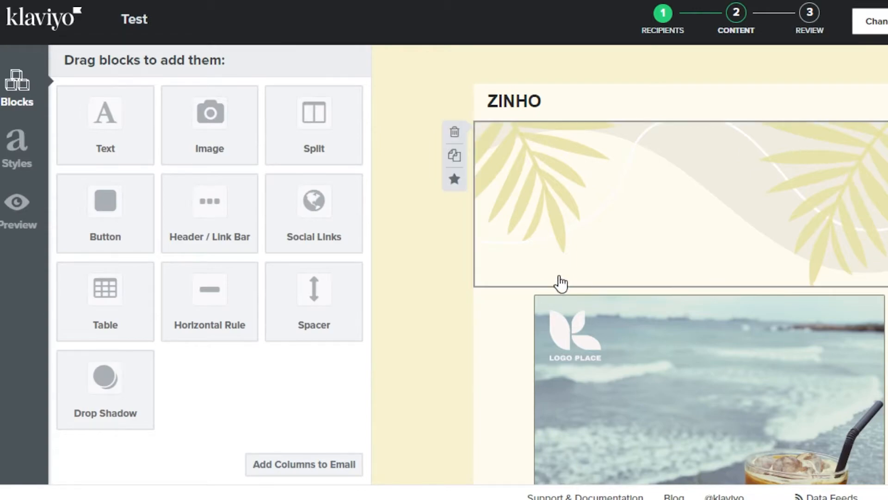
# - Open the settings of the leaf header image block below the ZINHO text
pyautogui.click(525, 223)
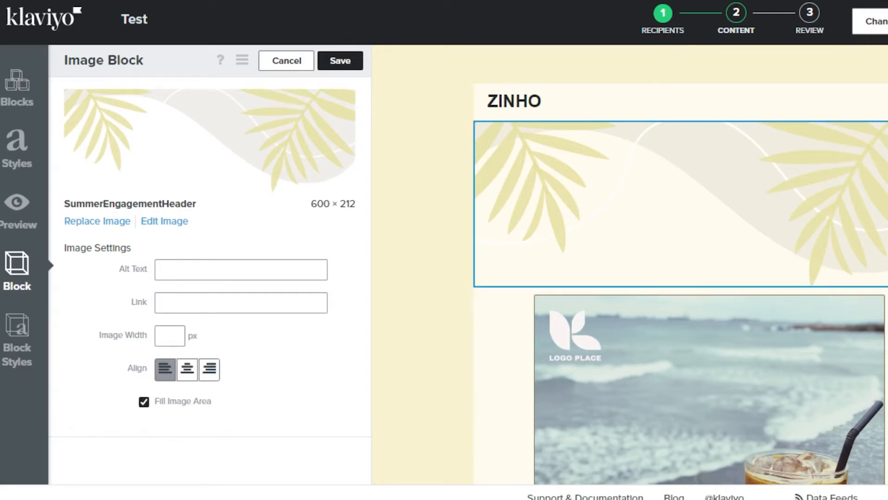
pyautogui.scroll(-4, 708, 185)
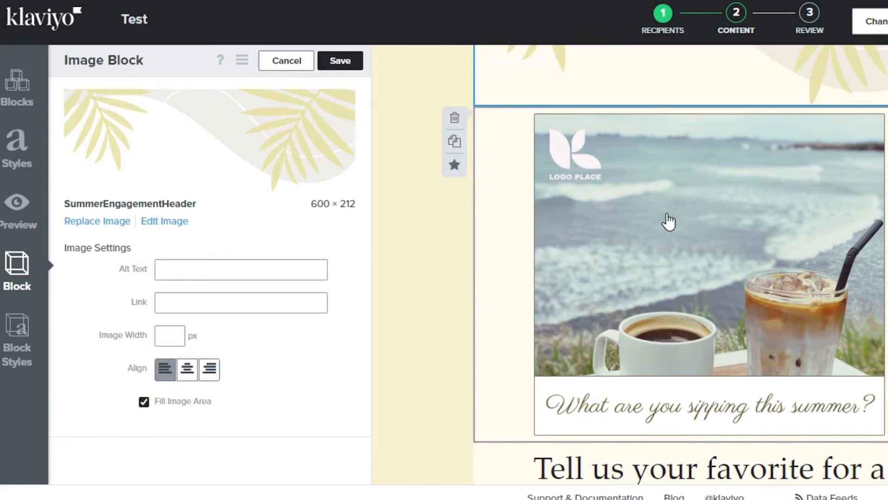
# - Replace the summer coffees image with the portrait-attractive-young-professional-indian photo from the image library and save the image block
pyautogui.click(486, 268)
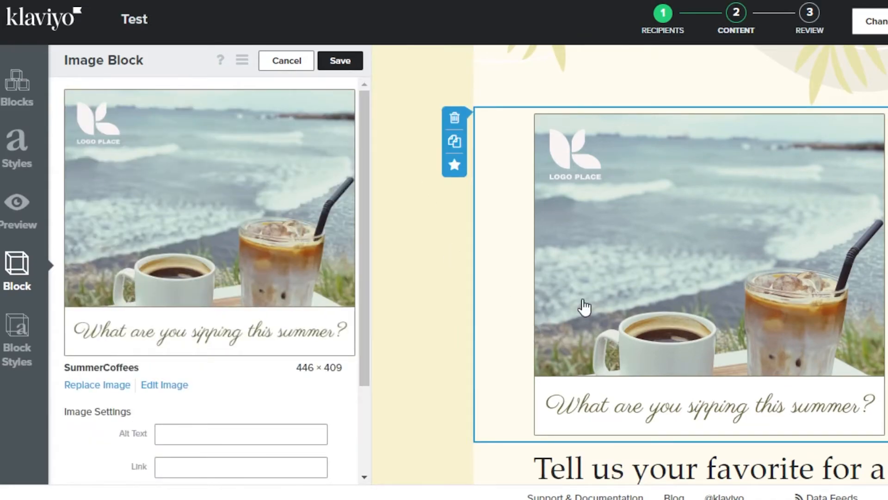
pyautogui.moveTo(362, 229)
pyautogui.mouseDown()
pyautogui.moveTo(360, 301)
pyautogui.moveTo(363, 215)
pyautogui.mouseUp()
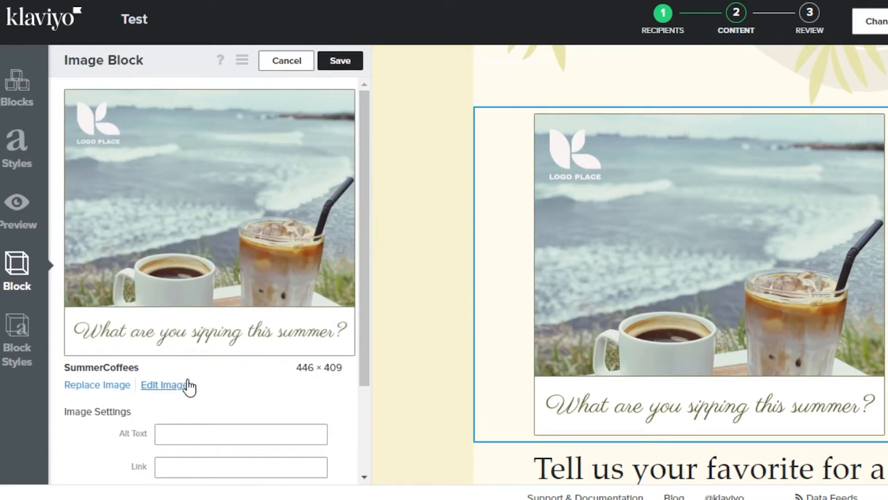
pyautogui.click(105, 385)
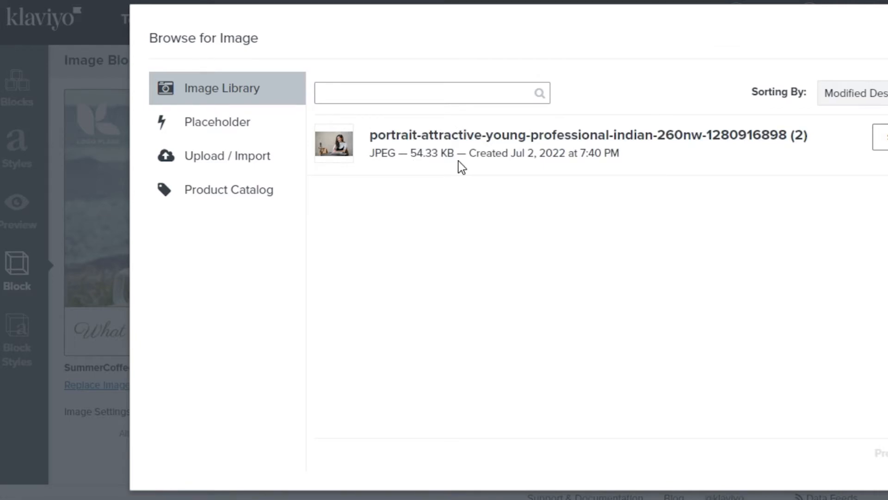
pyautogui.click(190, 162)
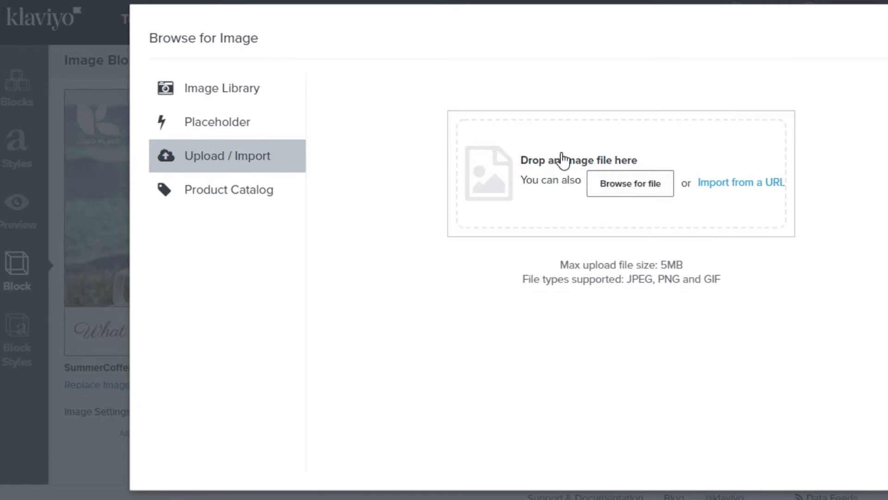
pyautogui.click(220, 95)
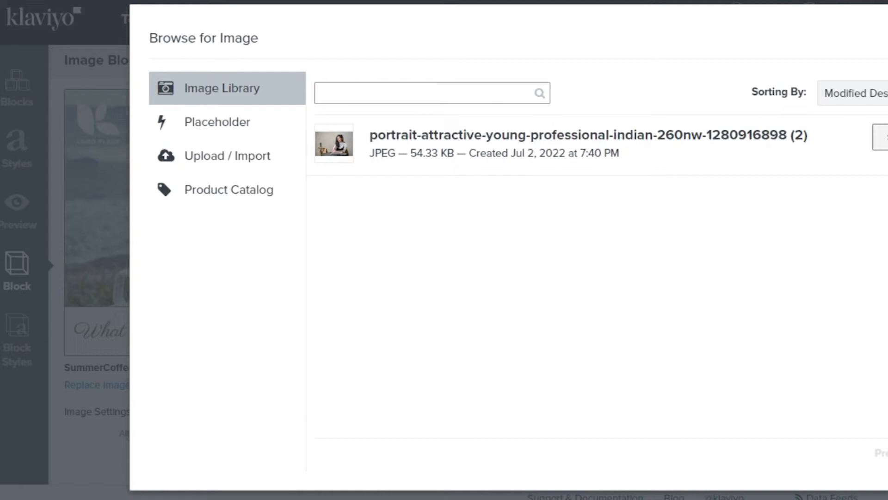
pyautogui.click(882, 138)
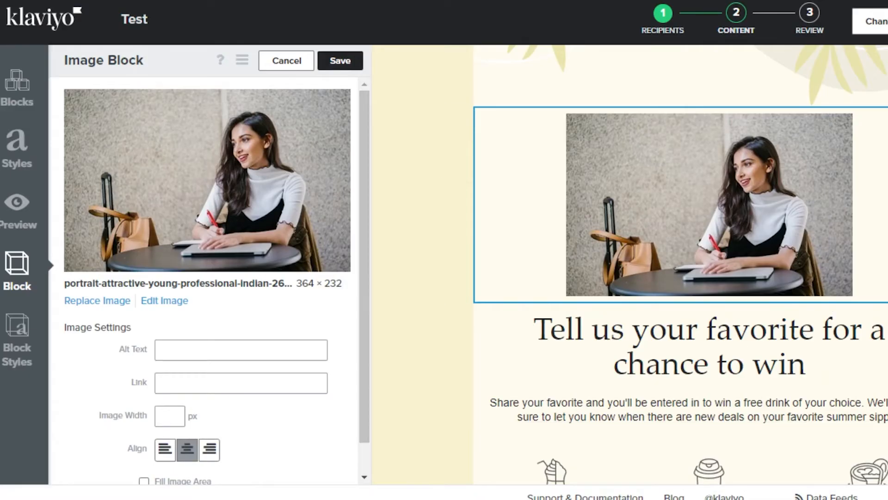
pyautogui.click(348, 57)
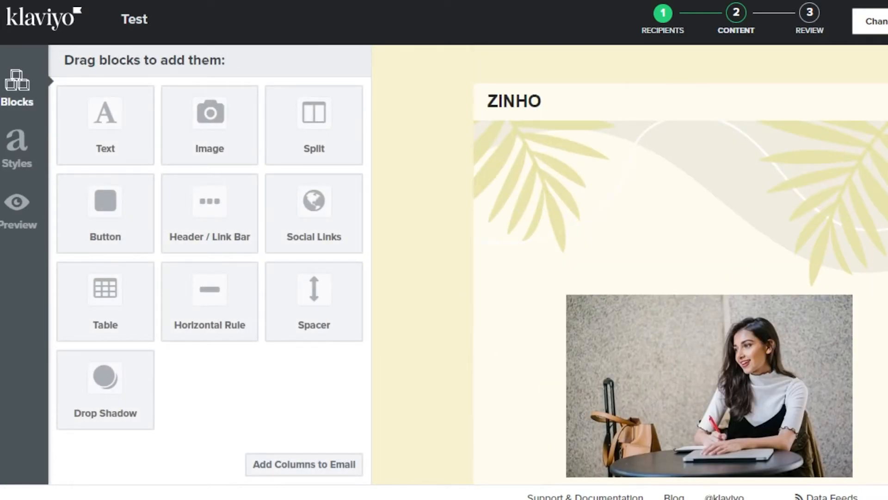
# - Look through the email layout from the ZINHO header down to the drink choices
pyautogui.scroll(-15, 680, 264)
pyautogui.scroll(9, 680, 264)
pyautogui.scroll(-4, 680, 264)
pyautogui.scroll(-6, 680, 263)
pyautogui.scroll(11, 680, 264)
pyautogui.scroll(-7, 681, 263)
pyautogui.scroll(3, 670, 224)
pyautogui.scroll(-2, 671, 224)
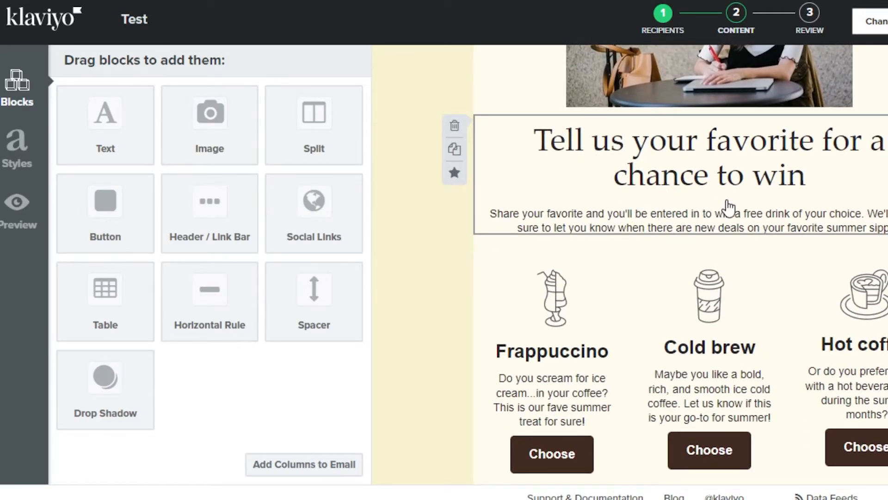
# - Replace the "Tell us your favorite for a chance to win" heading with "SUBSCRIBE TO THE YOUTUBE CHANNEL" and save the text block
pyautogui.click(492, 202)
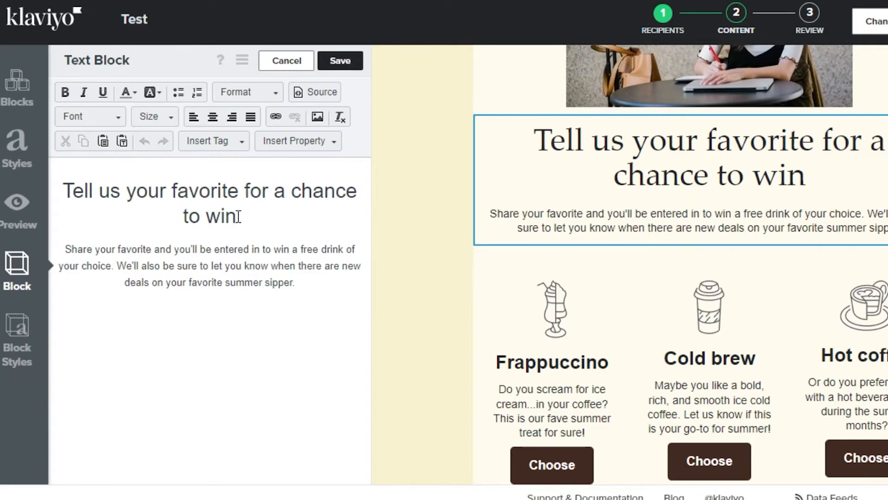
pyautogui.click(238, 217)
pyautogui.press('BackSpace')
pyautogui.press('BackSpace')
pyautogui.press('BackSpace')
pyautogui.press('BackSpace')
pyautogui.press('BackSpace')
pyautogui.press('BackSpace')
pyautogui.press('BackSpace')
pyautogui.press('BackSpace')
pyautogui.press('BackSpace')
pyautogui.press('BackSpace')
pyautogui.press('BackSpace')
pyautogui.press('BackSpace')
pyautogui.press('BackSpace')
pyautogui.press('BackSpace')
pyautogui.press('BackSpace')
pyautogui.press('BackSpace')
pyautogui.press('BackSpace')
pyautogui.press('BackSpace')
pyautogui.press('BackSpace')
pyautogui.press('BackSpace')
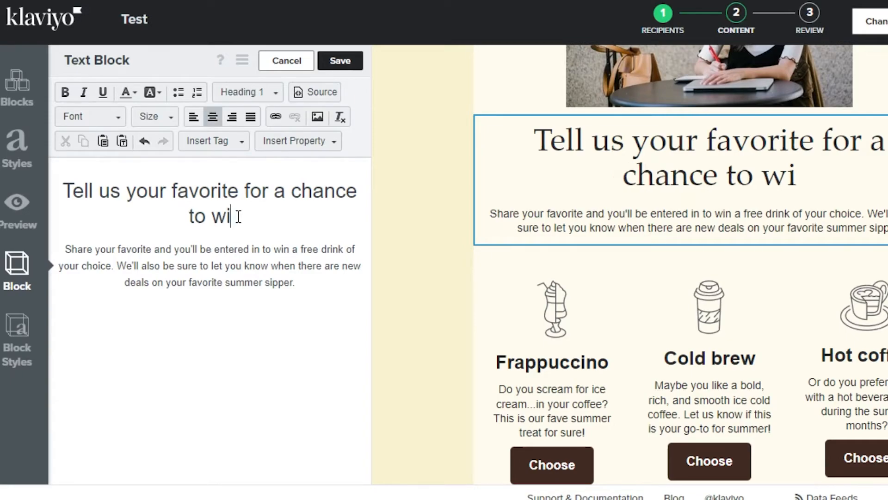
pyautogui.press('BackSpace')
pyautogui.press('BackSpace')
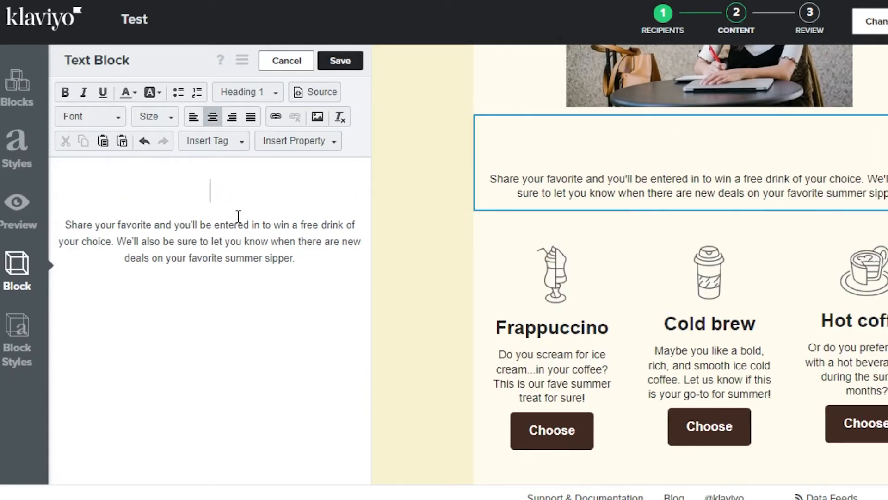
pyautogui.write('SUBSCRIBE TO THE YOUTUBE CHANNEL')
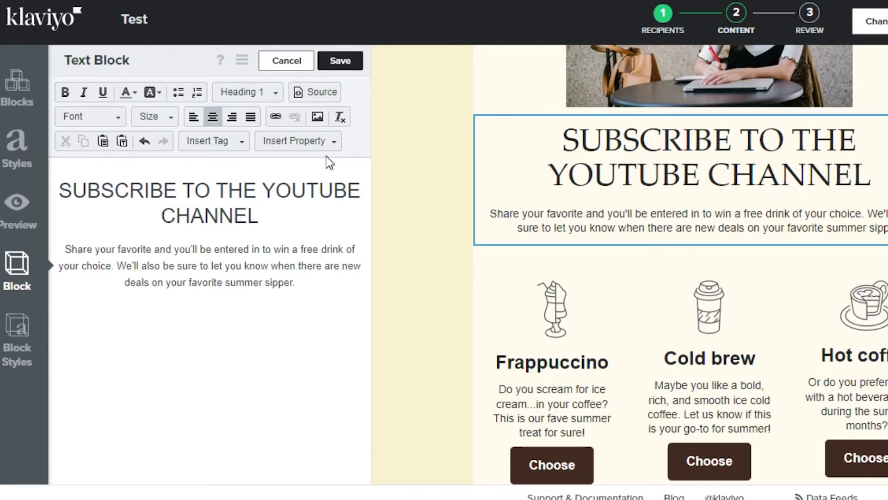
pyautogui.click(341, 64)
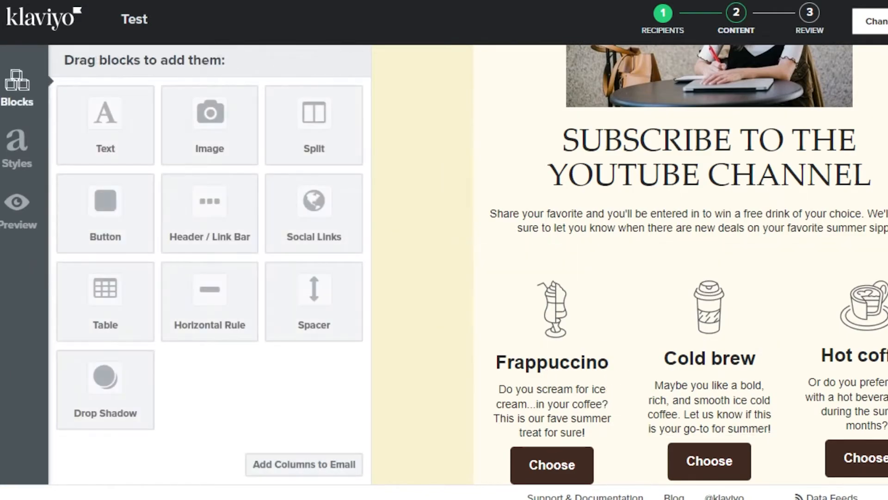
# - Delete the Frappuccino drink image block from the first column
pyautogui.scroll(-5, 599, 264)
pyautogui.scroll(3, 722, 167)
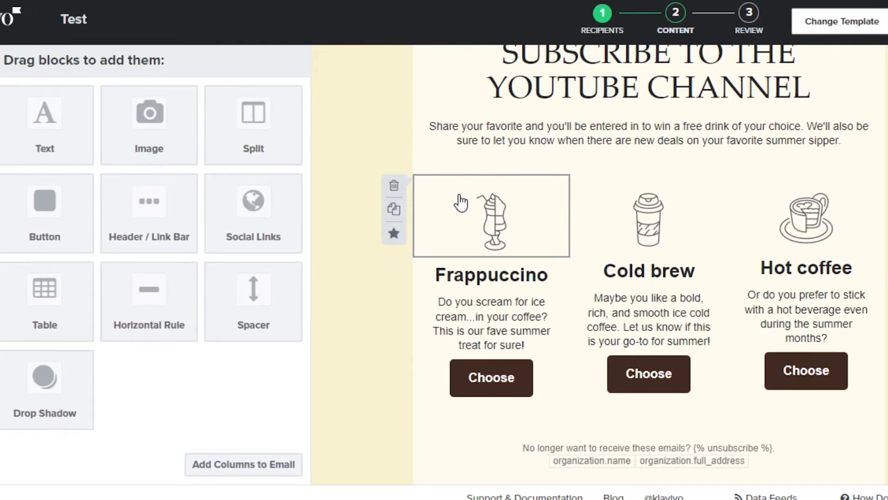
pyautogui.click(446, 210)
pyautogui.click(393, 185)
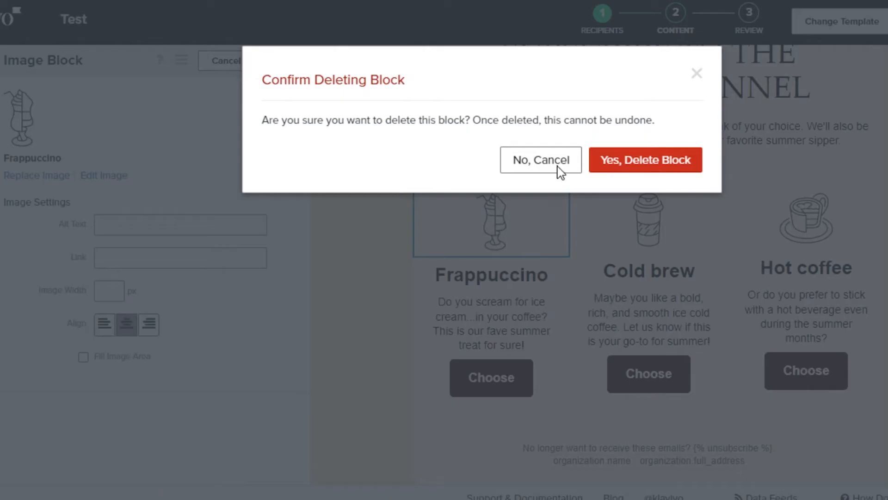
pyautogui.click(644, 160)
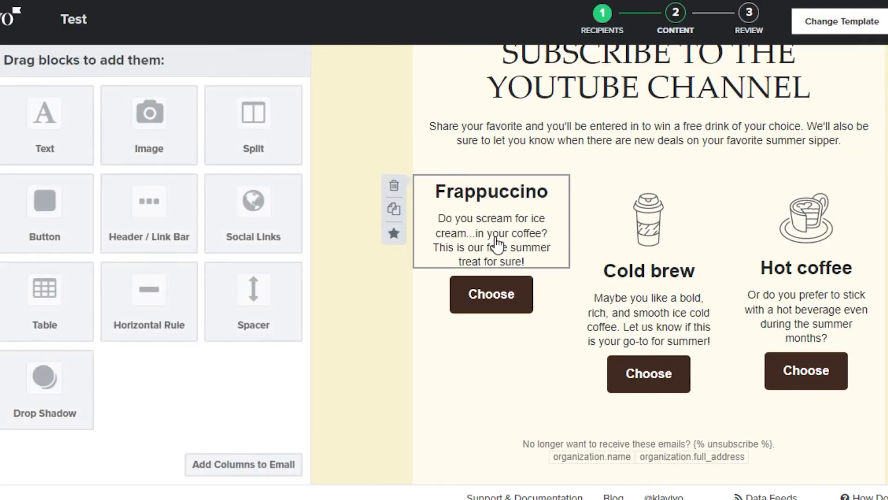
# - Delete the Frappuccino text block and the remaining drink choice blocks, including Cold brew, Hot coffee and their Choose buttons
pyautogui.click(416, 212)
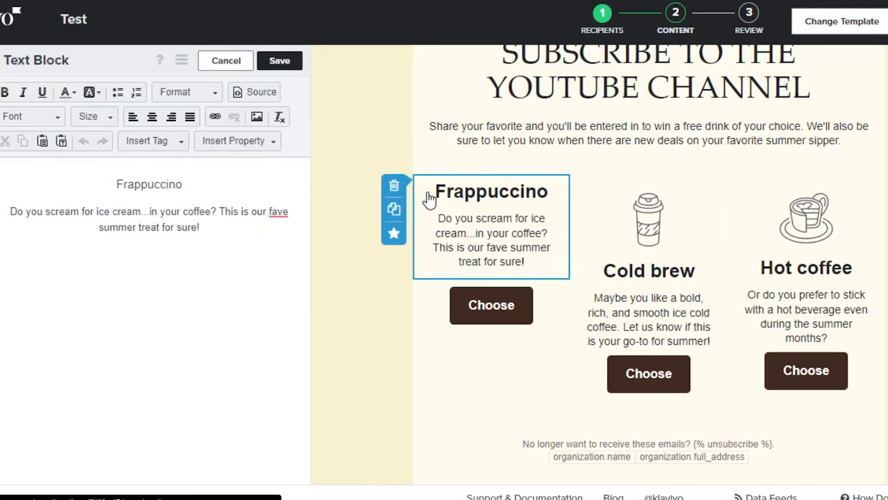
pyautogui.click(393, 185)
pyautogui.click(649, 173)
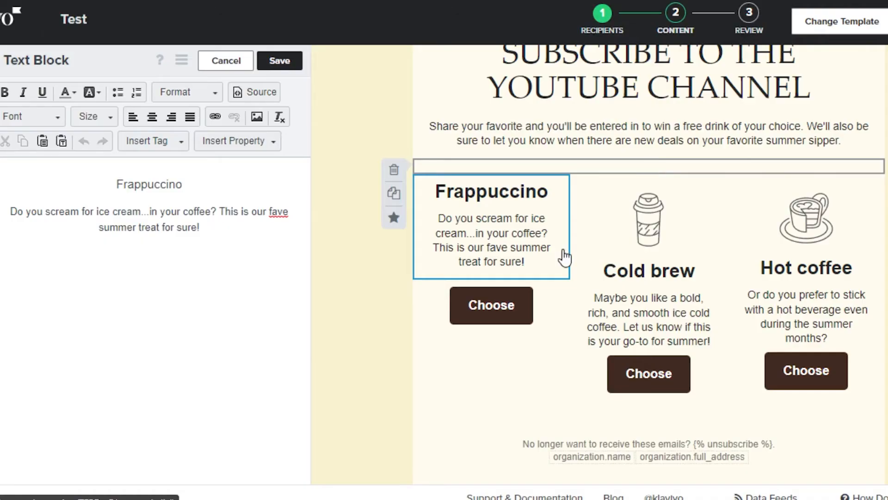
pyautogui.click(394, 185)
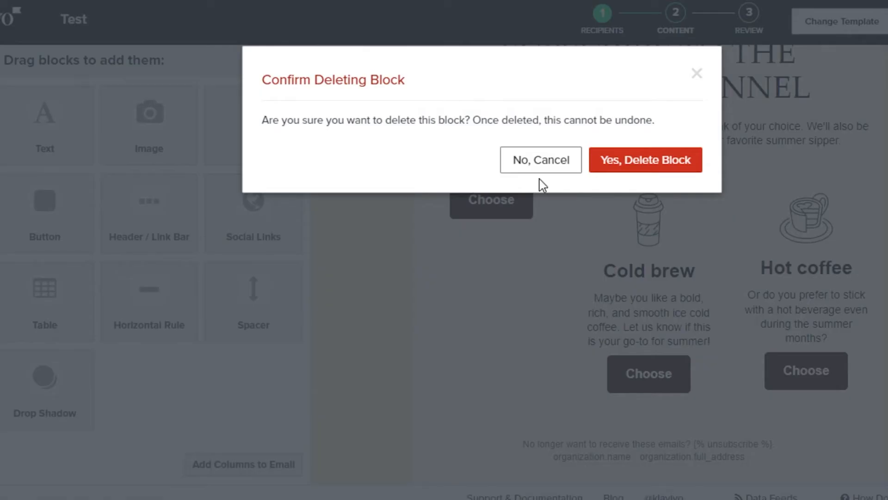
pyautogui.click(644, 160)
# - Add a Social Links block below the paragraph under the YouTube heading and set its first link type to Facebook
pyautogui.scroll(-4, 649, 264)
pyautogui.scroll(5, 649, 264)
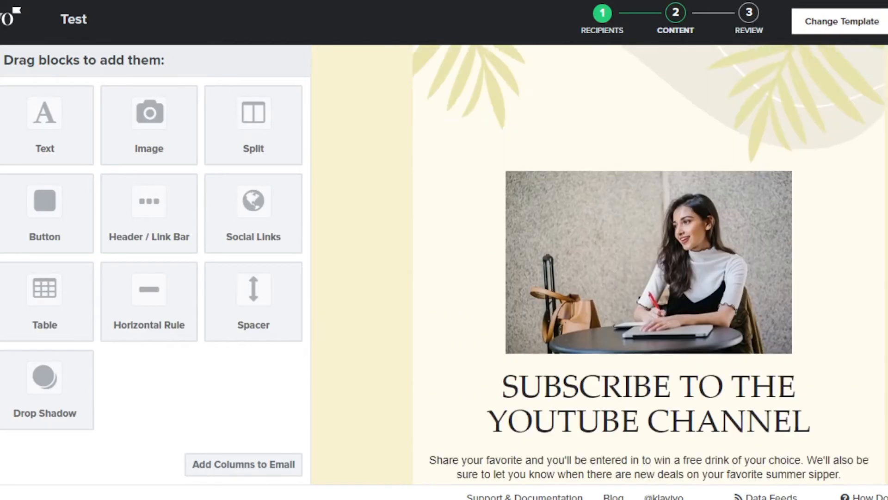
pyautogui.scroll(-5, 649, 264)
pyautogui.scroll(5, 571, 311)
pyautogui.scroll(-5, 571, 311)
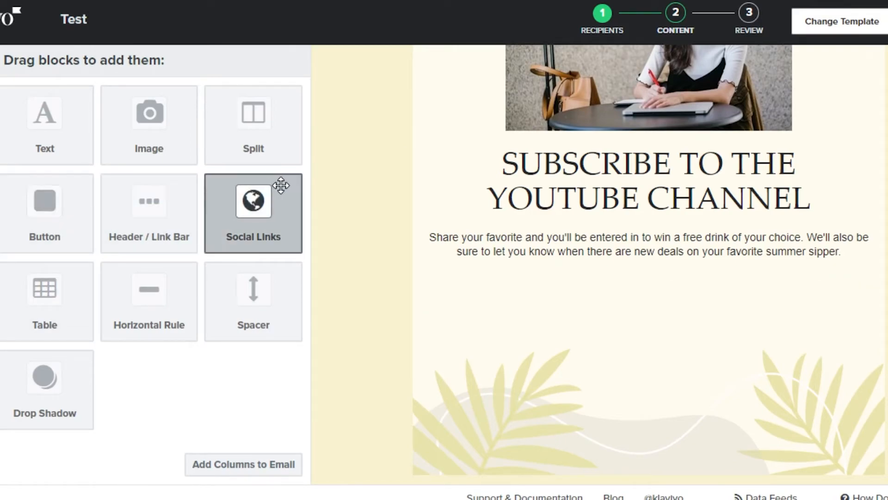
pyautogui.moveTo(246, 220); pyautogui.dragTo(555, 290)
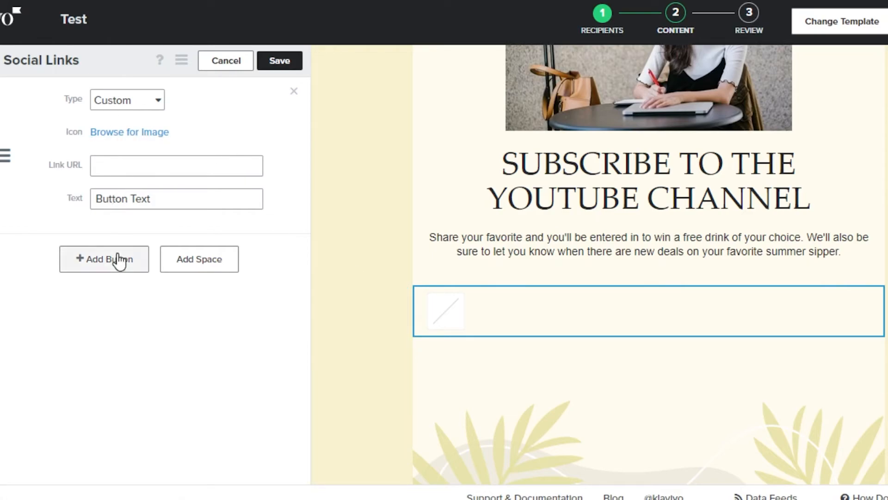
pyautogui.moveTo(430, 301)
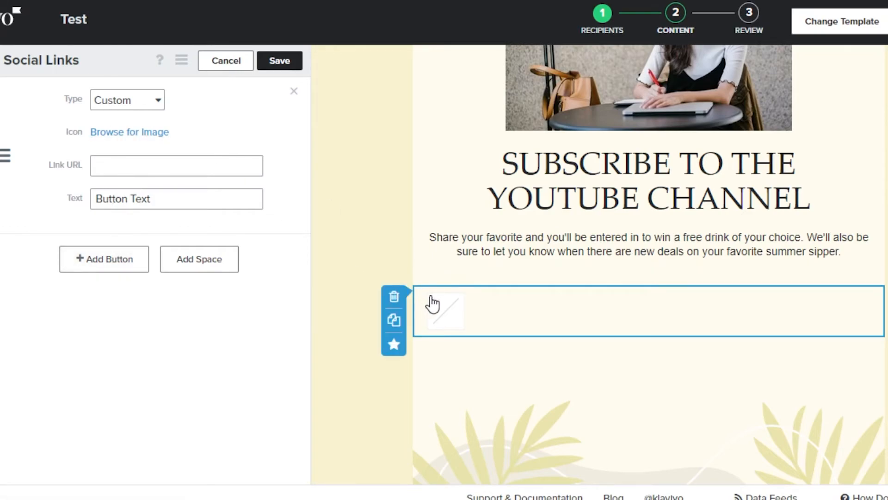
pyautogui.click(142, 101)
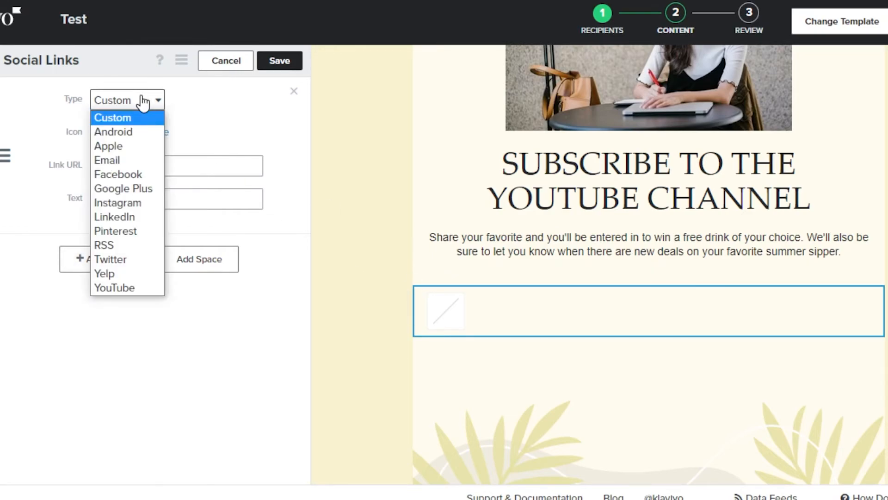
pyautogui.click(121, 175)
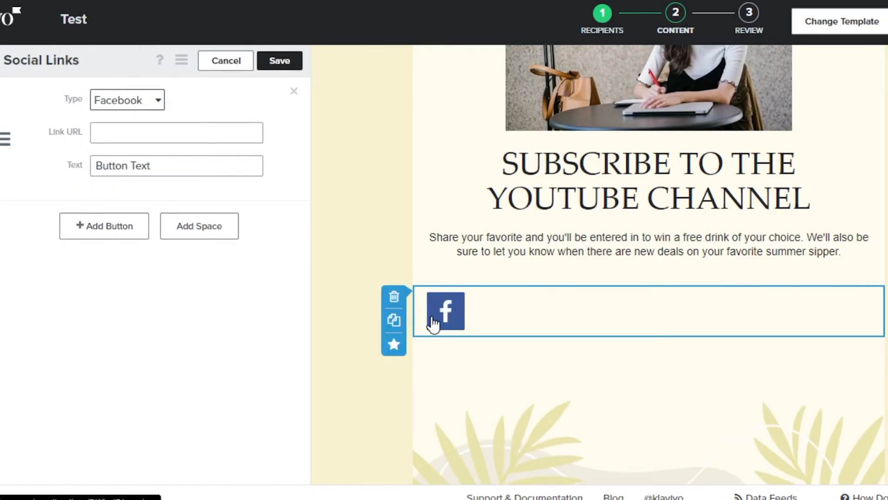
pyautogui.click(140, 133)
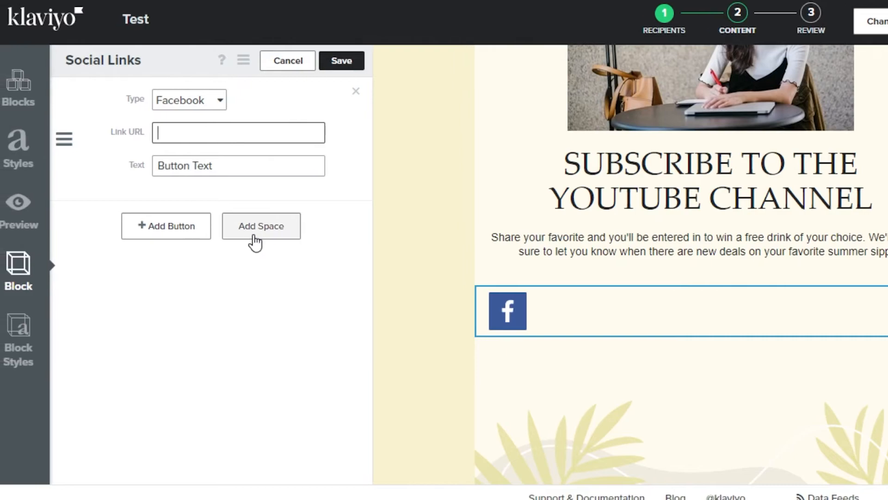
# - Add a Pinterest button and a YouTube button to the social links block after the Facebook icon
pyautogui.click(158, 227)
pyautogui.click(211, 230)
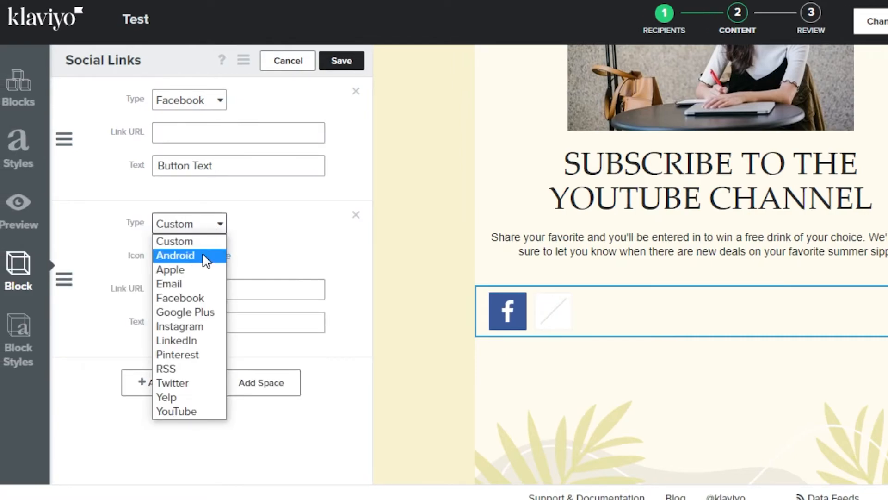
pyautogui.click(187, 355)
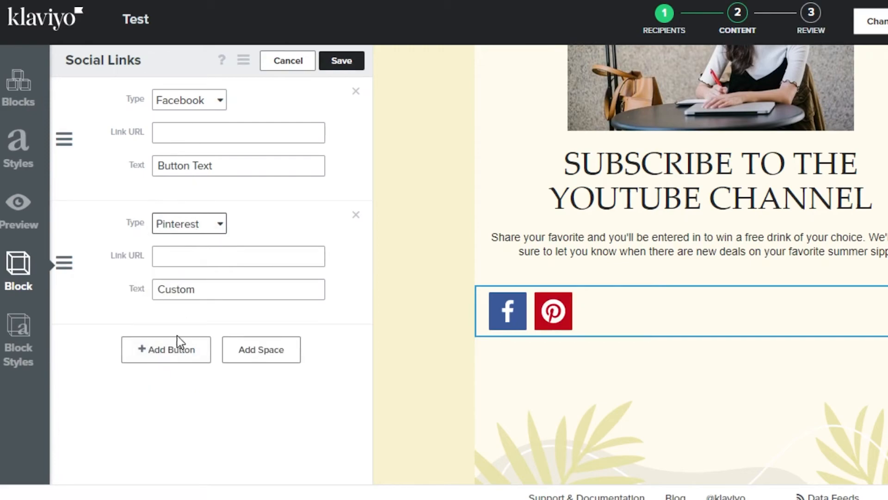
pyautogui.click(177, 350)
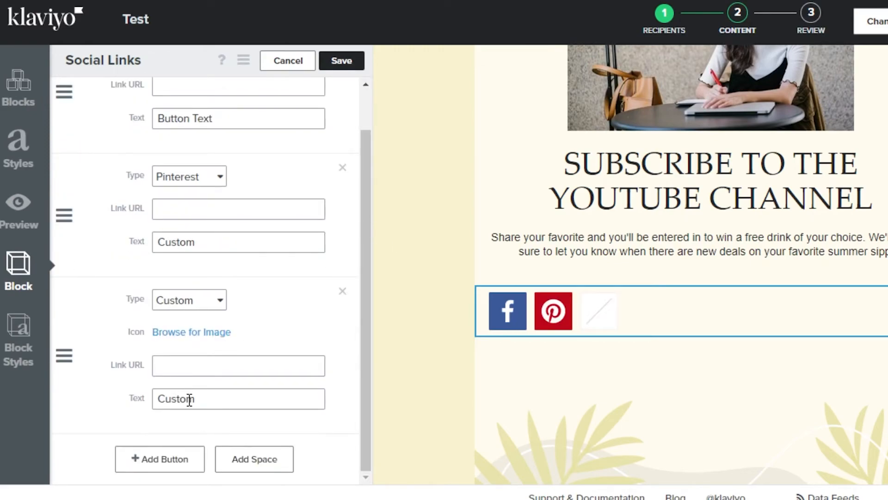
pyautogui.click(204, 301)
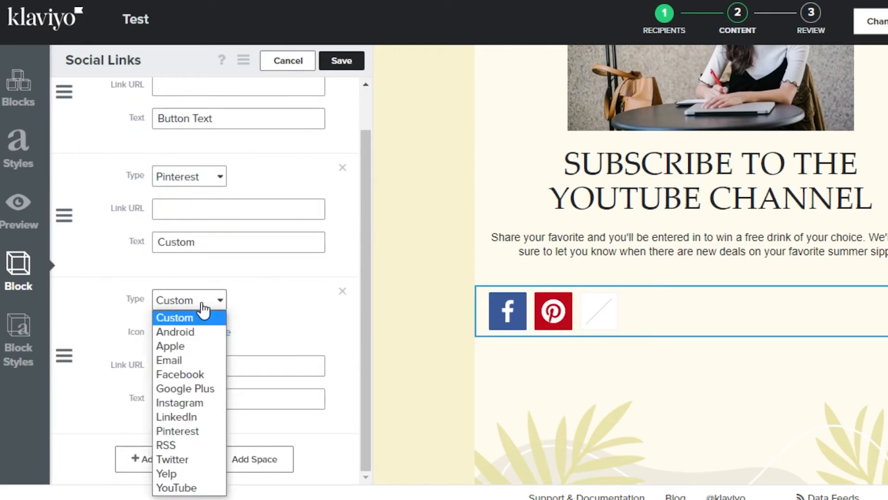
pyautogui.click(176, 483)
# - Add an Instagram button as the fourth social link and save the social links block
pyautogui.click(149, 458)
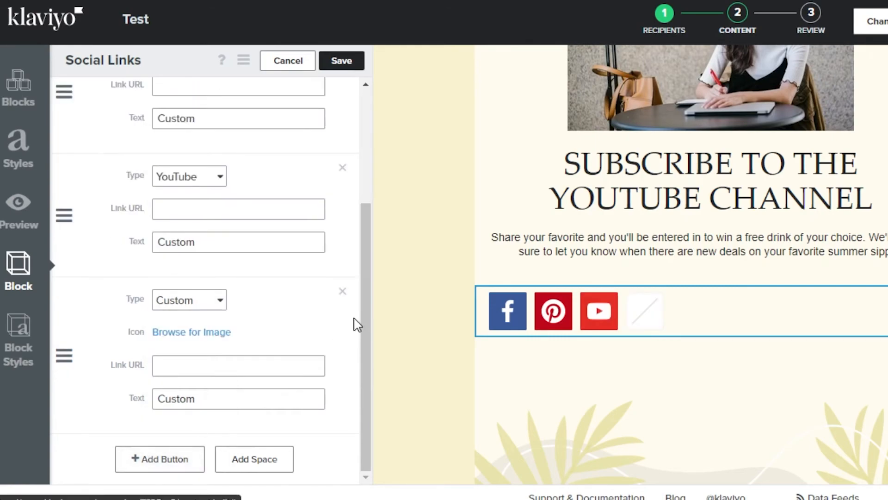
pyautogui.click(217, 303)
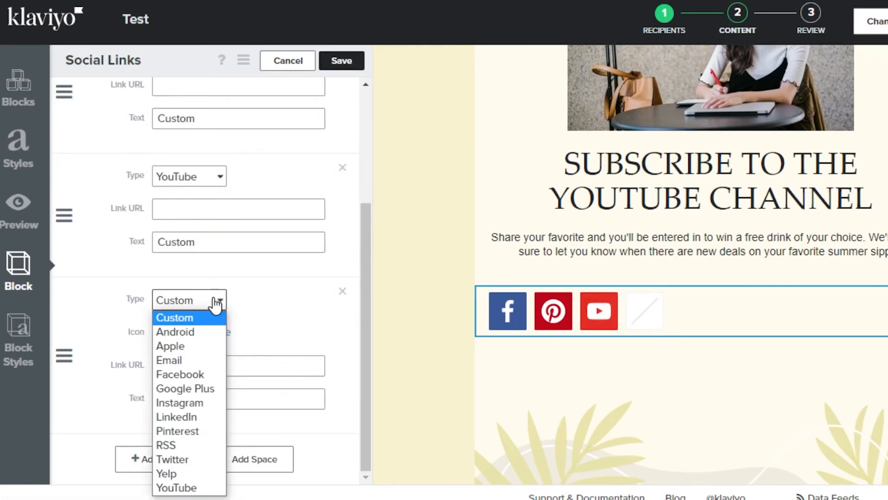
pyautogui.click(185, 403)
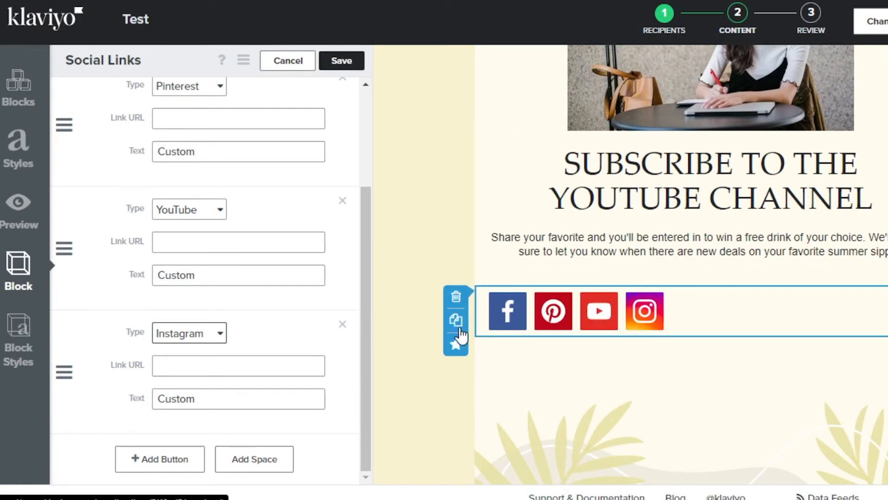
pyautogui.moveTo(365, 323); pyautogui.dragTo(366, 273)
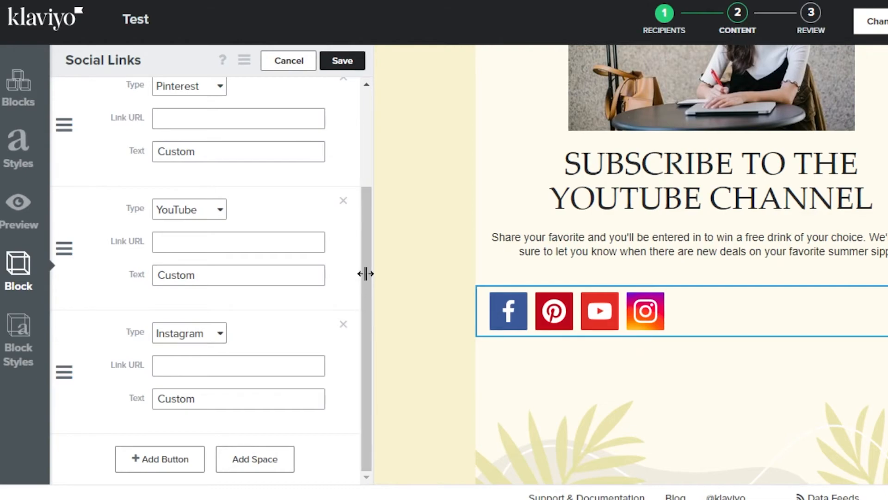
pyautogui.click(342, 62)
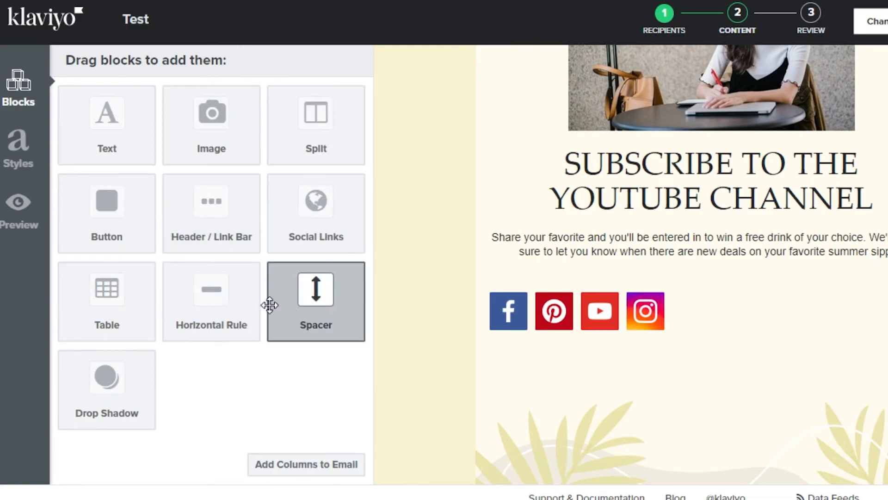
# - Add a horizontal rule above the social links block and a spacer below it, saving both with their default settings
pyautogui.moveTo(235, 291); pyautogui.dragTo(532, 263)
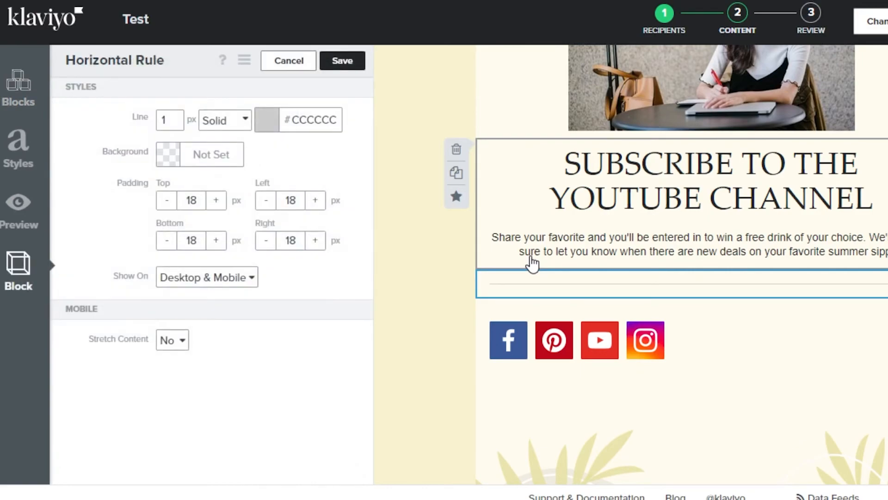
pyautogui.click(344, 60)
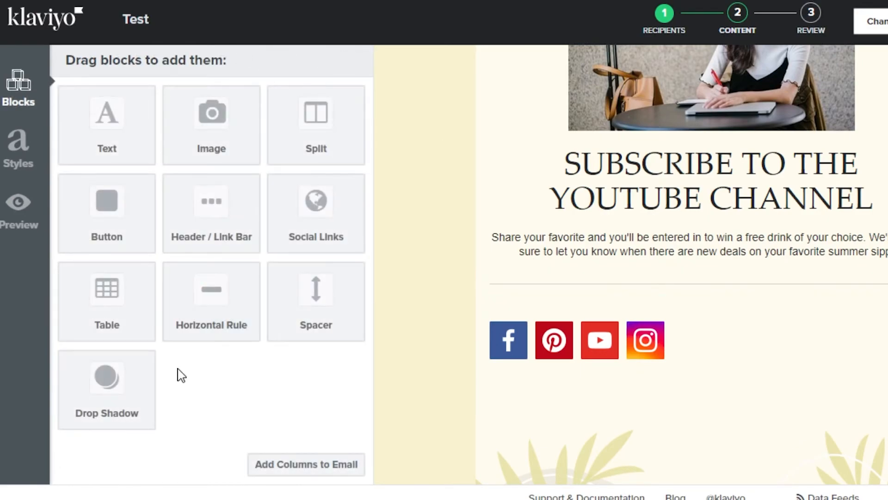
pyautogui.moveTo(305, 307); pyautogui.dragTo(615, 375)
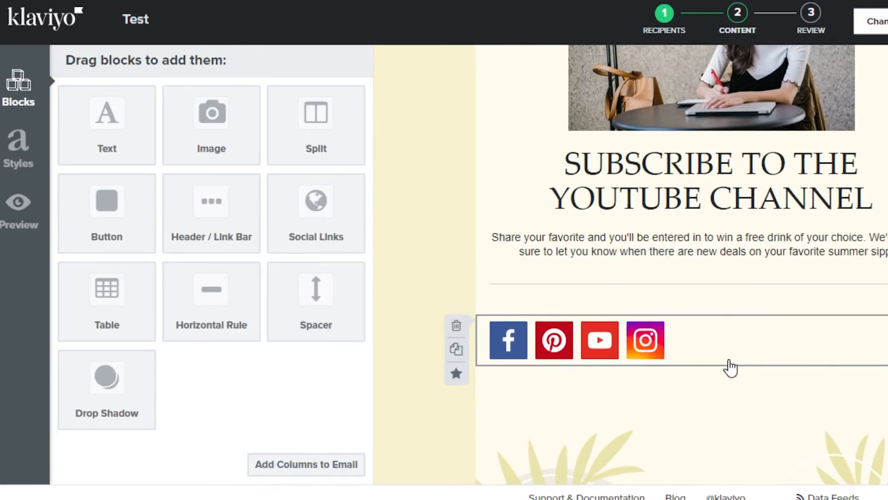
pyautogui.scroll(-2, 581, 321)
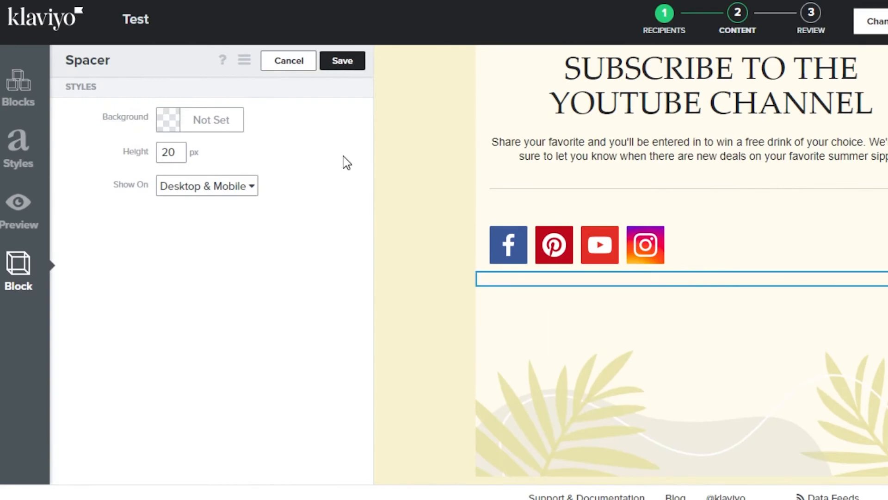
pyautogui.click(348, 64)
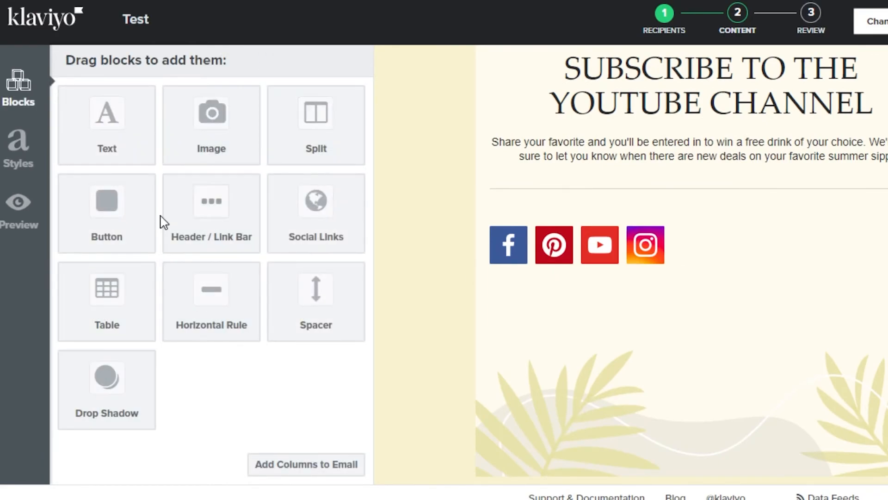
# - Add a text block with its default text below the spacer, above the leaf footer image, and save it
pyautogui.moveTo(135, 163); pyautogui.dragTo(606, 312)
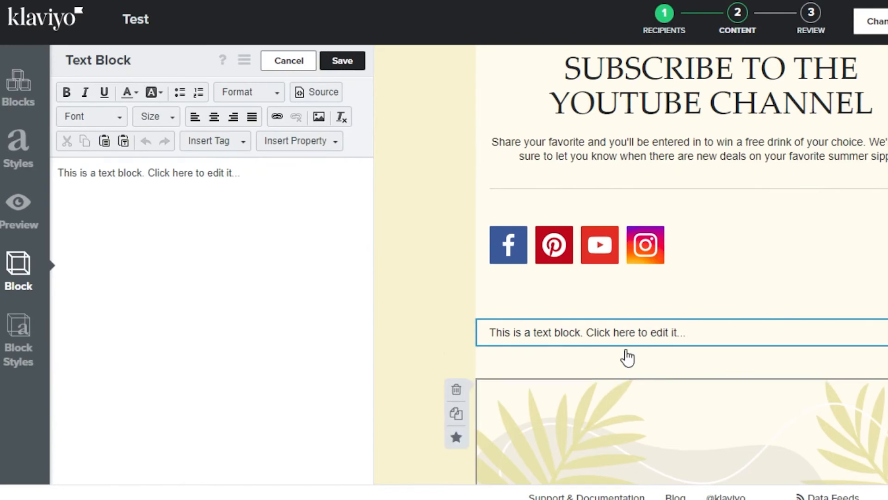
pyautogui.click(344, 68)
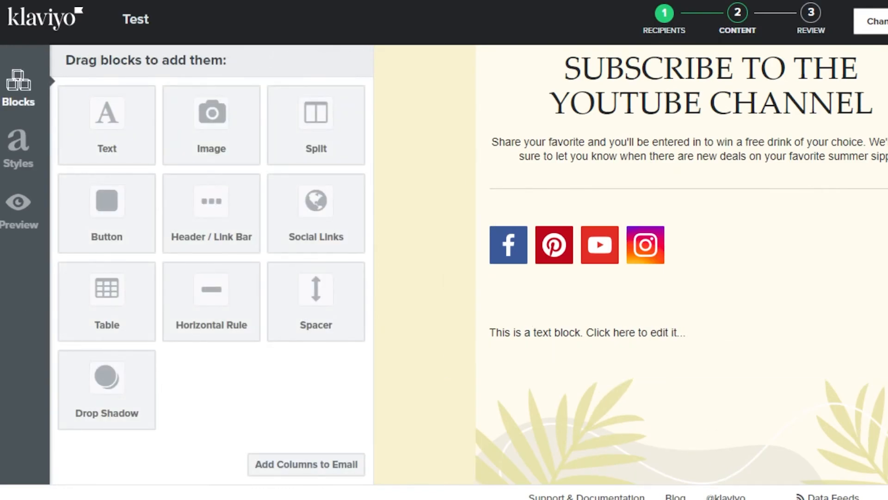
pyautogui.scroll(-4, 559, 266)
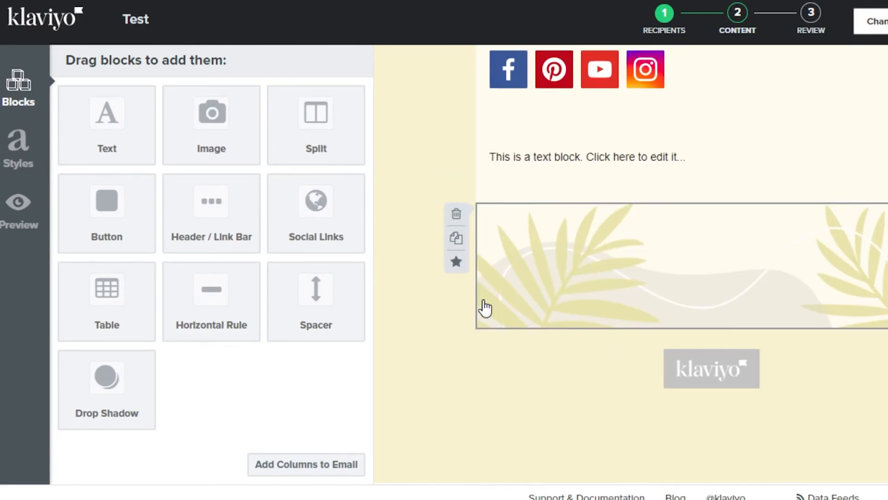
# - Finish the email content, continue to the campaign review and go through its pre-send checks
pyautogui.click(805, 284)
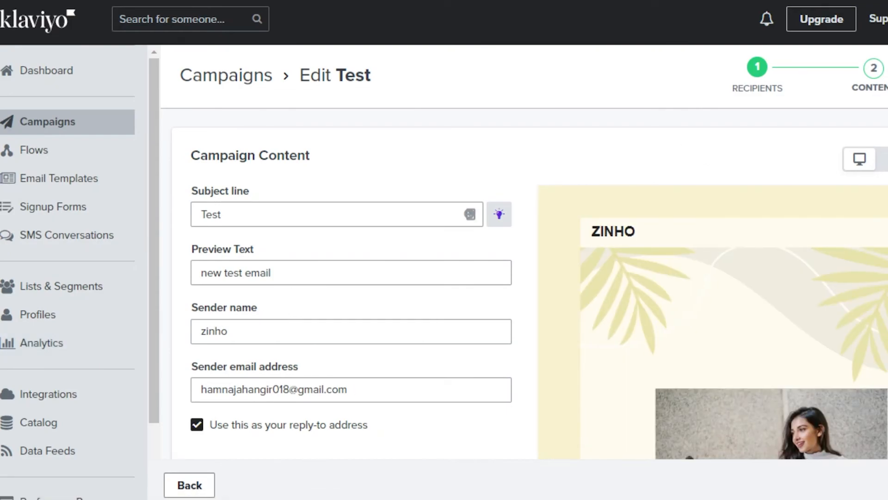
pyautogui.scroll(-4, 529, 250)
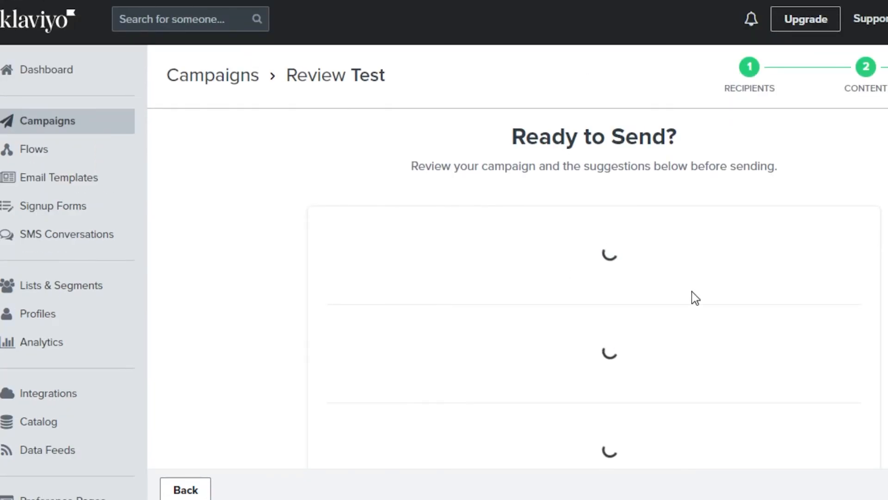
pyautogui.scroll(-5, 677, 291)
pyautogui.scroll(-8, 594, 233)
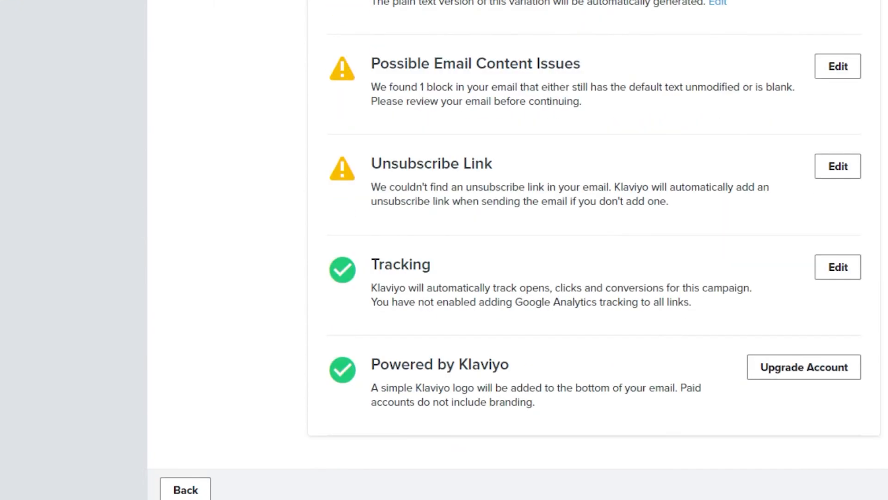
pyautogui.scroll(8, 594, 234)
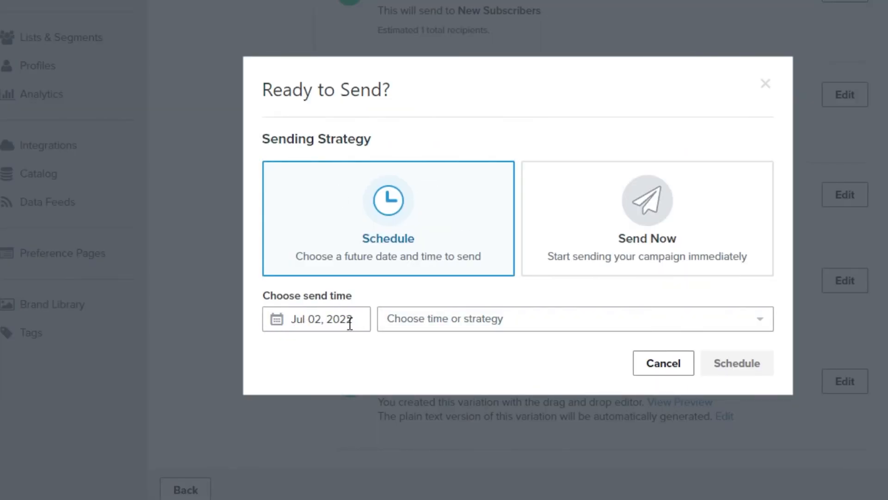
# - Send the Test campaign immediately with the Send Now strategy, and return to the dashboard
pyautogui.click(608, 241)
pyautogui.click(743, 310)
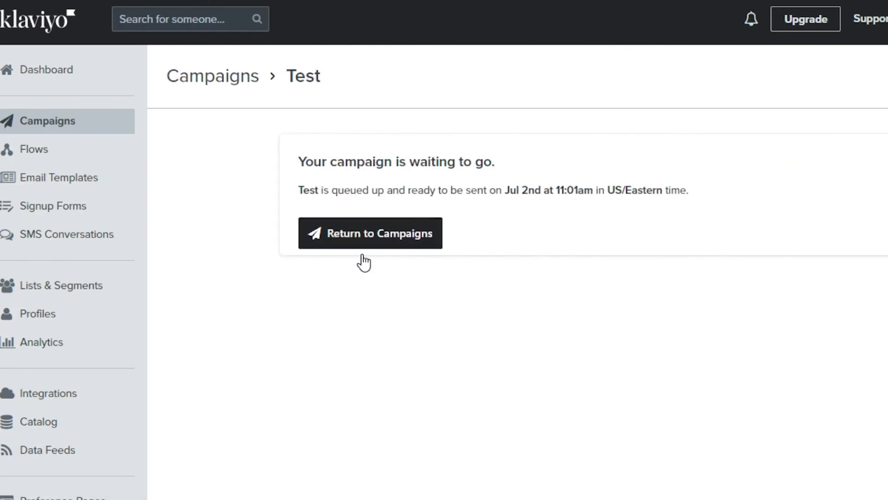
pyautogui.click(45, 85)
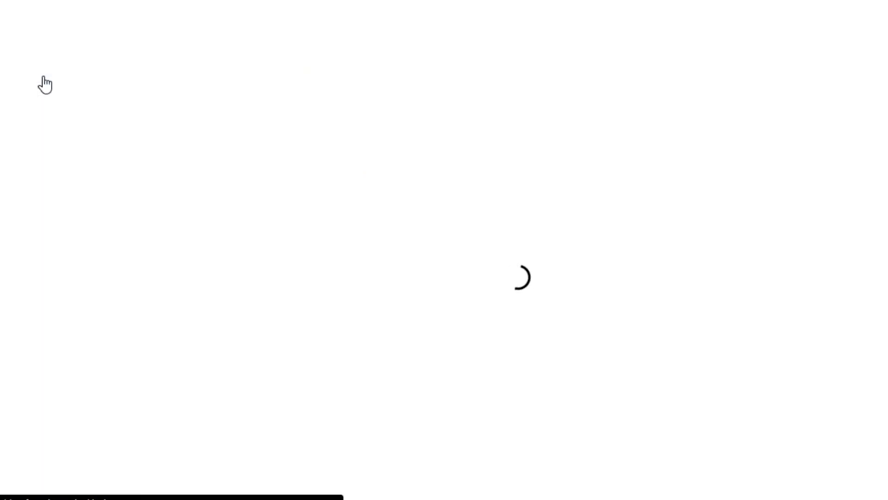